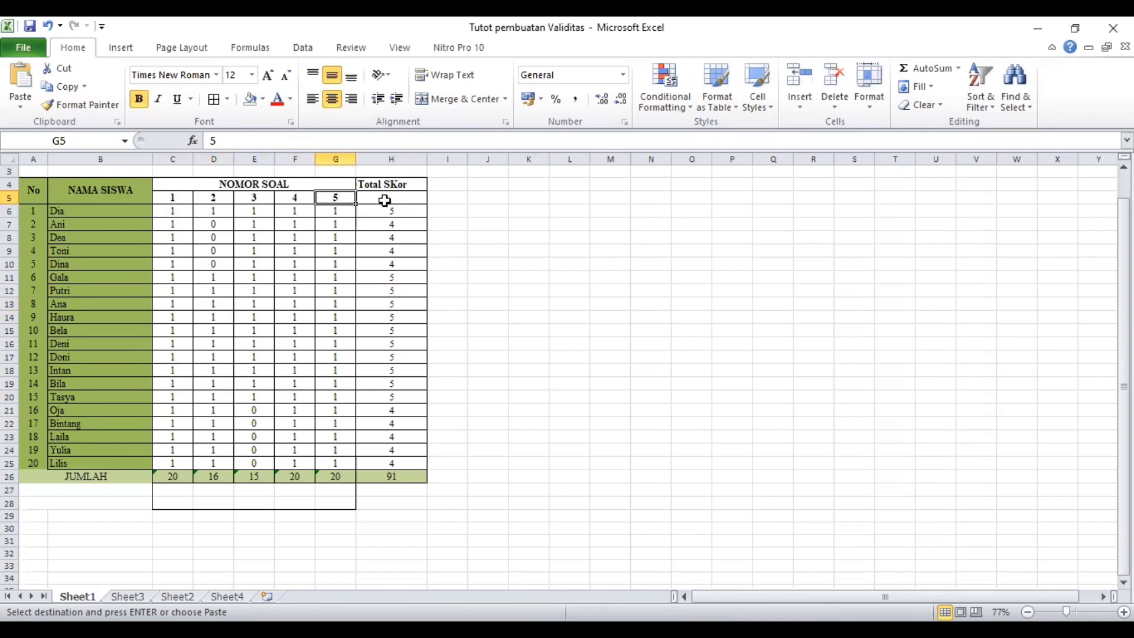
Step: Review the Total SKor heading, the question 1 formula in the JUMLAH row and the individual question 1 scores on Sheet1
click(383, 186)
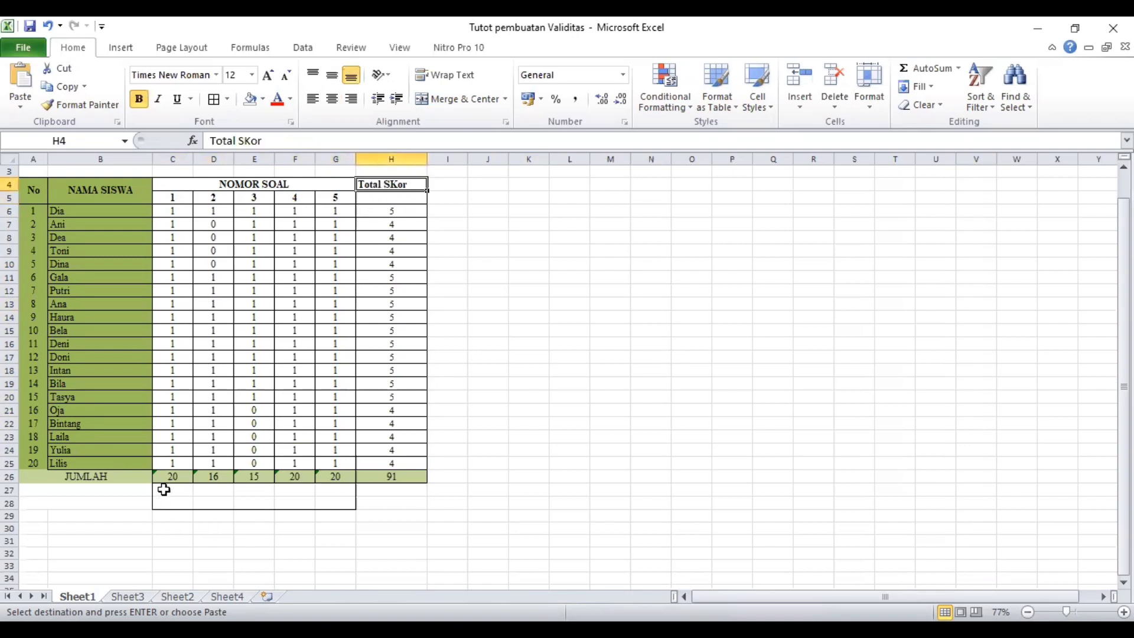
click(164, 477)
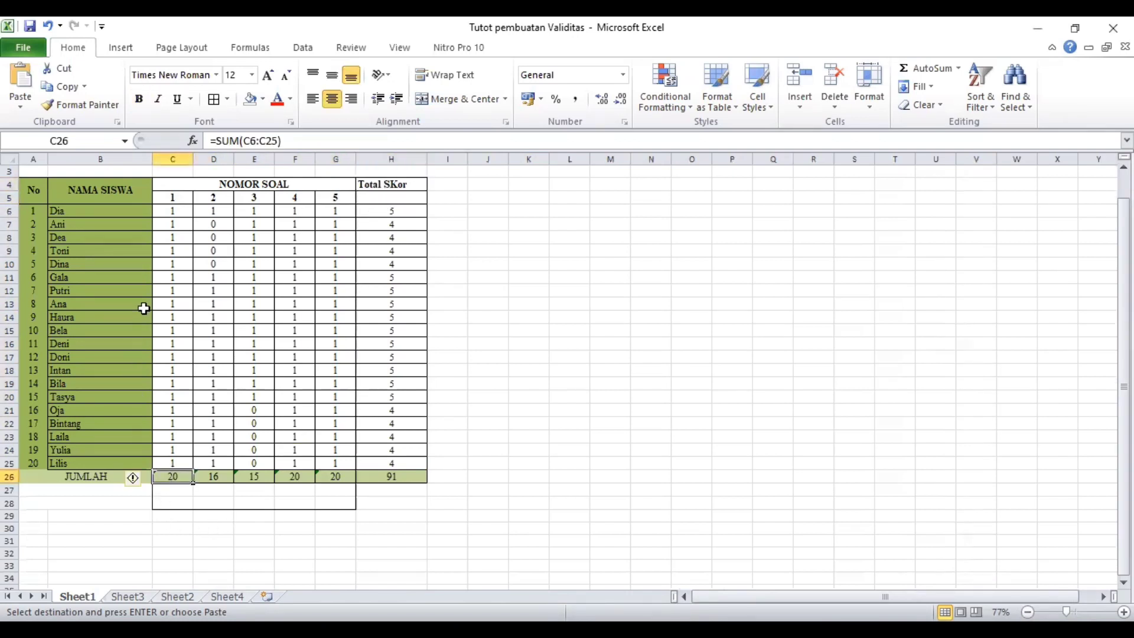
click(176, 212)
key(Down)
key(Down)
key(Down)
key(Down)
key(Down)
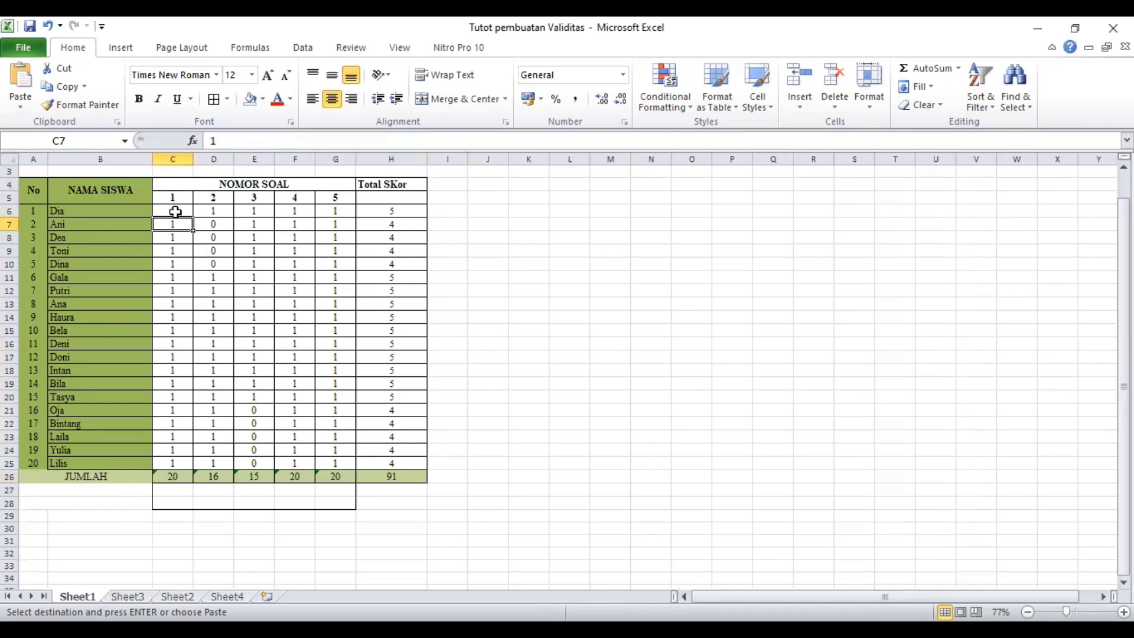
key(Down)
key(Down)
key(Down)
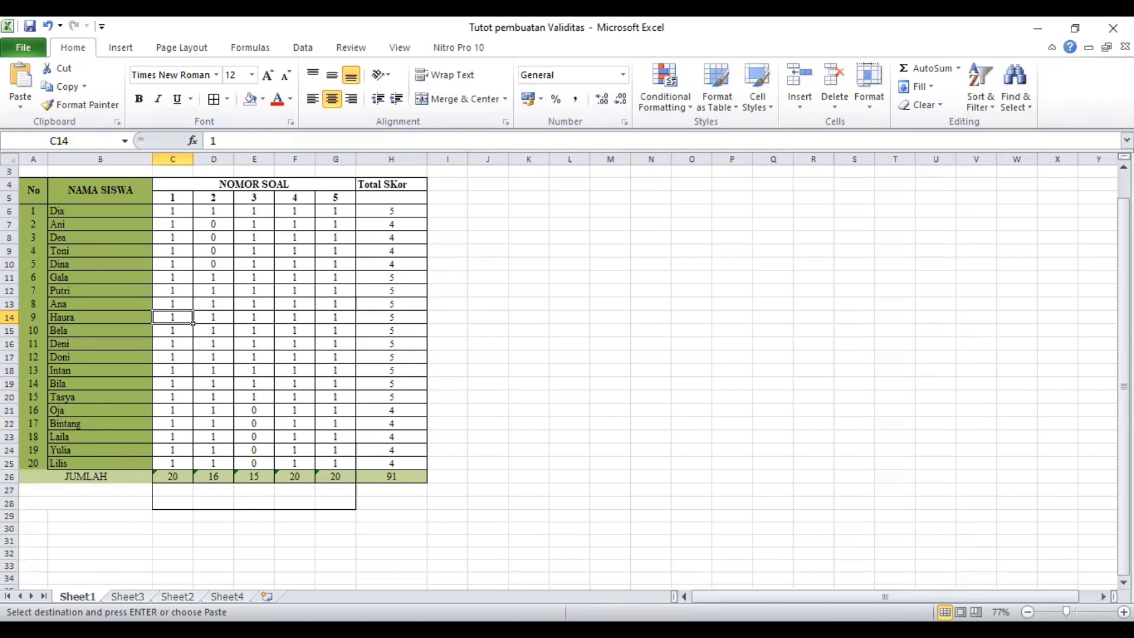
Step: Go to Sheet2 and go through the VARIABEL headings X, Y, XY, X2 and Y2
click(177, 597)
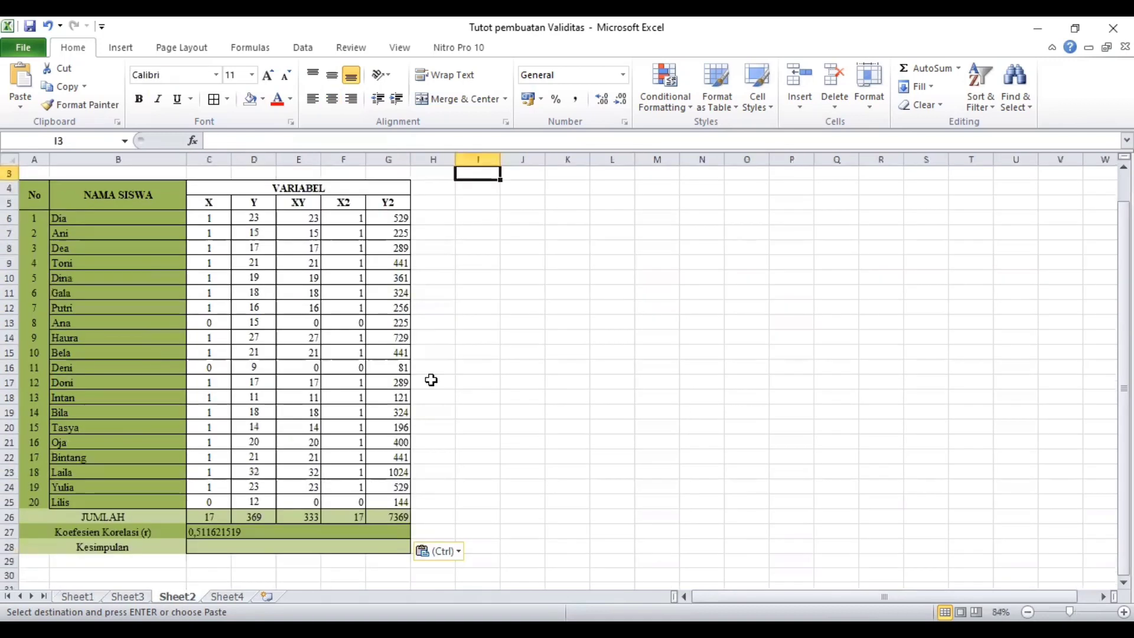
click(243, 184)
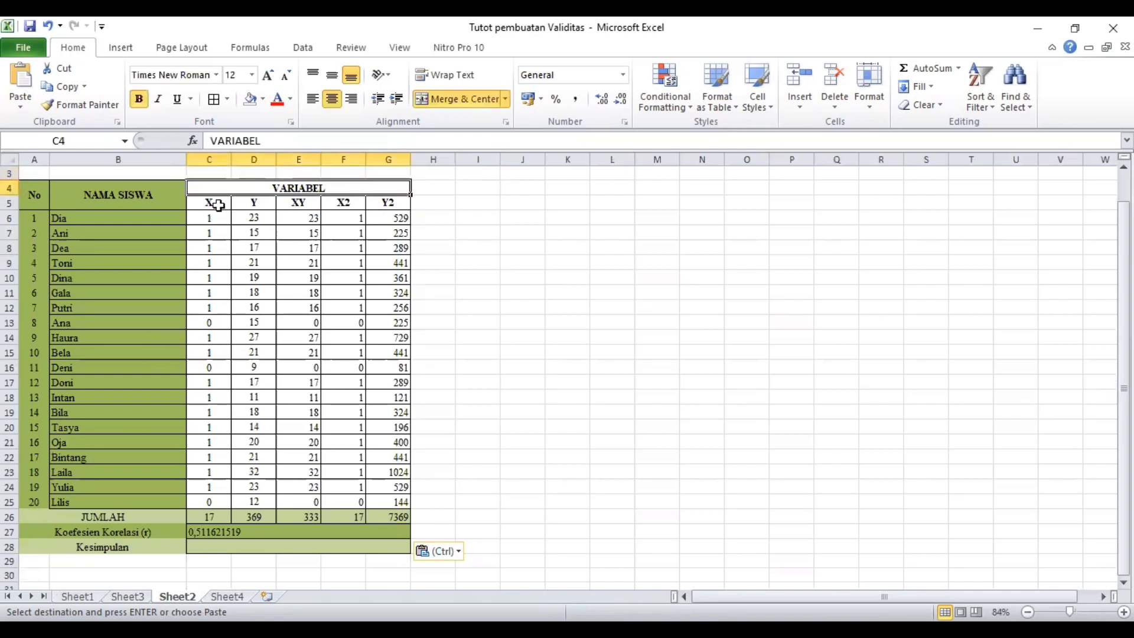
click(211, 205)
key(Right)
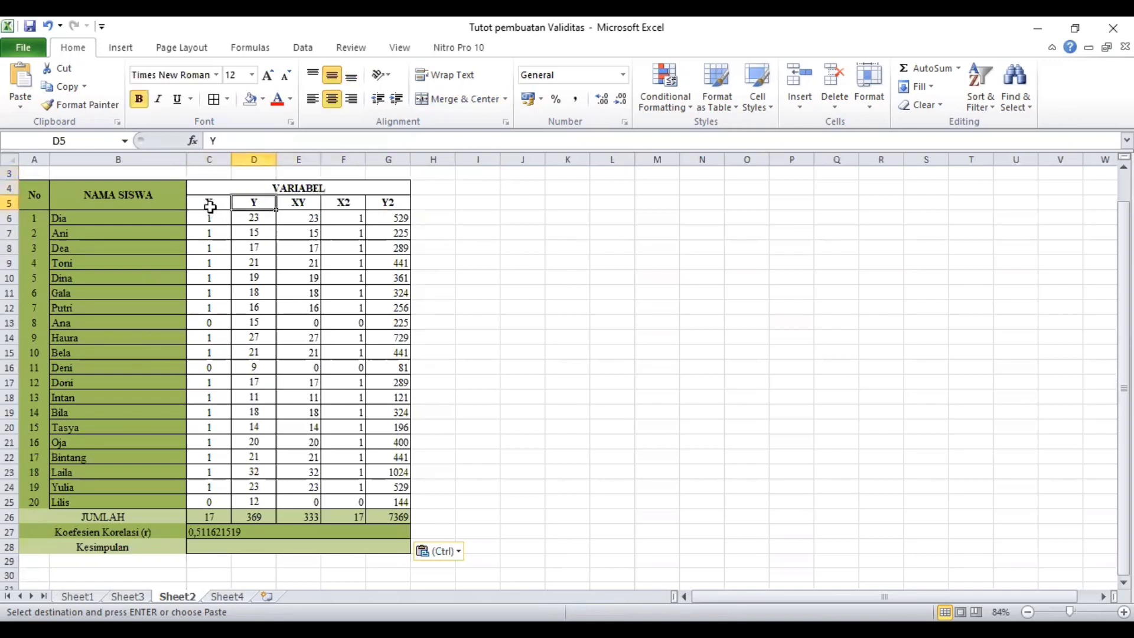
key(Right)
key(Right)
key(Right)
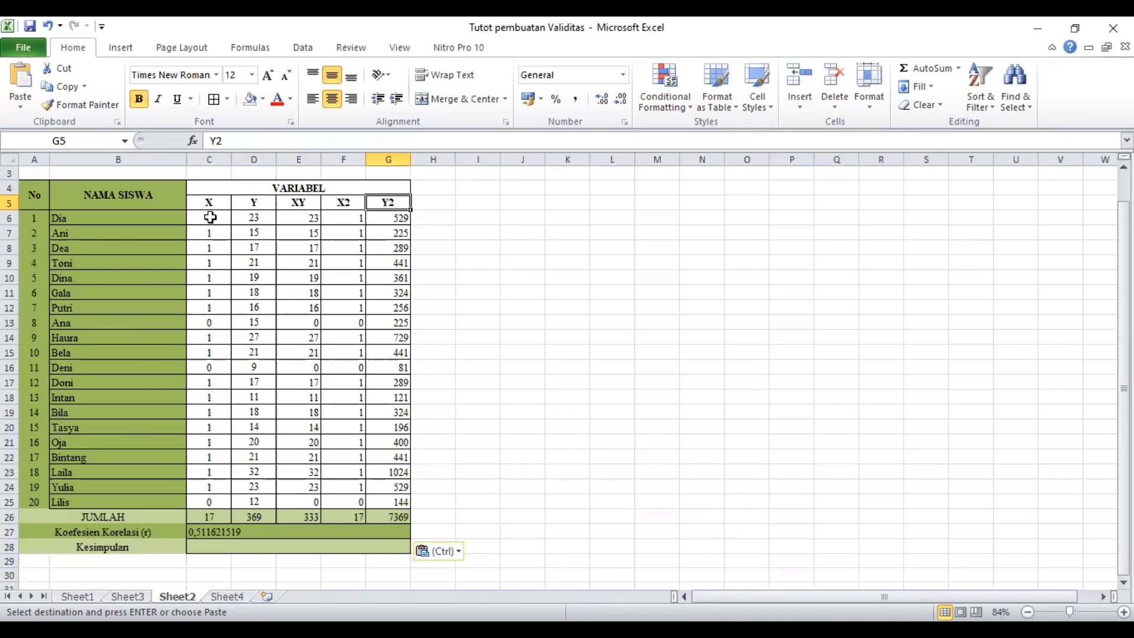
Step: Compare the first student's X score in C6 on Sheet2 with the question 1 scores on Sheet1
click(210, 217)
double_click(210, 218)
double_click(212, 218)
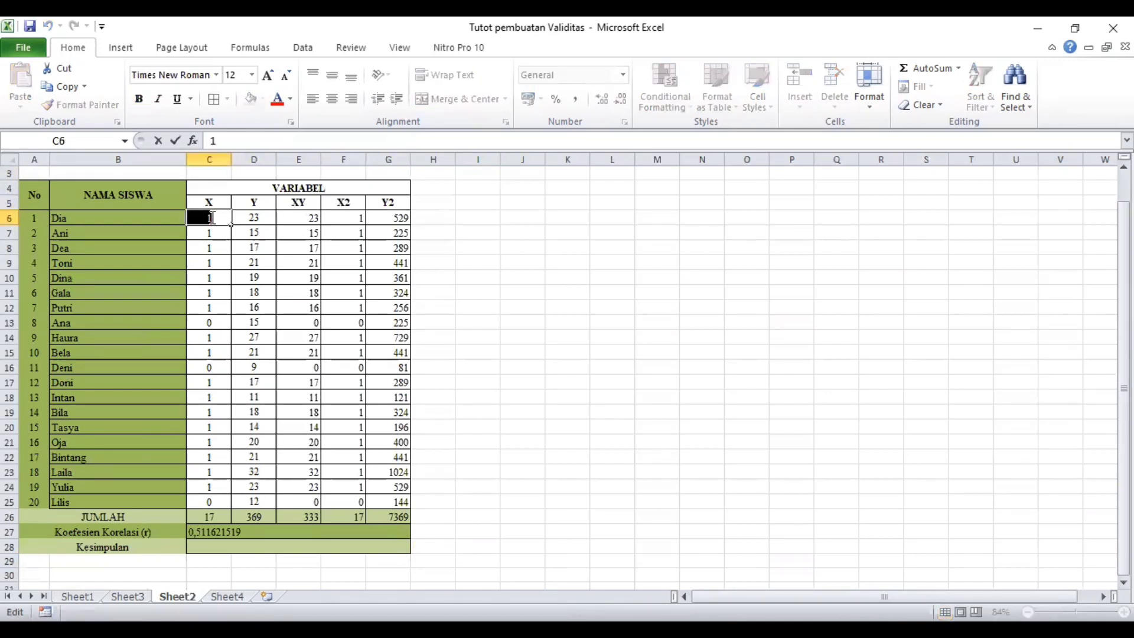
click(212, 257)
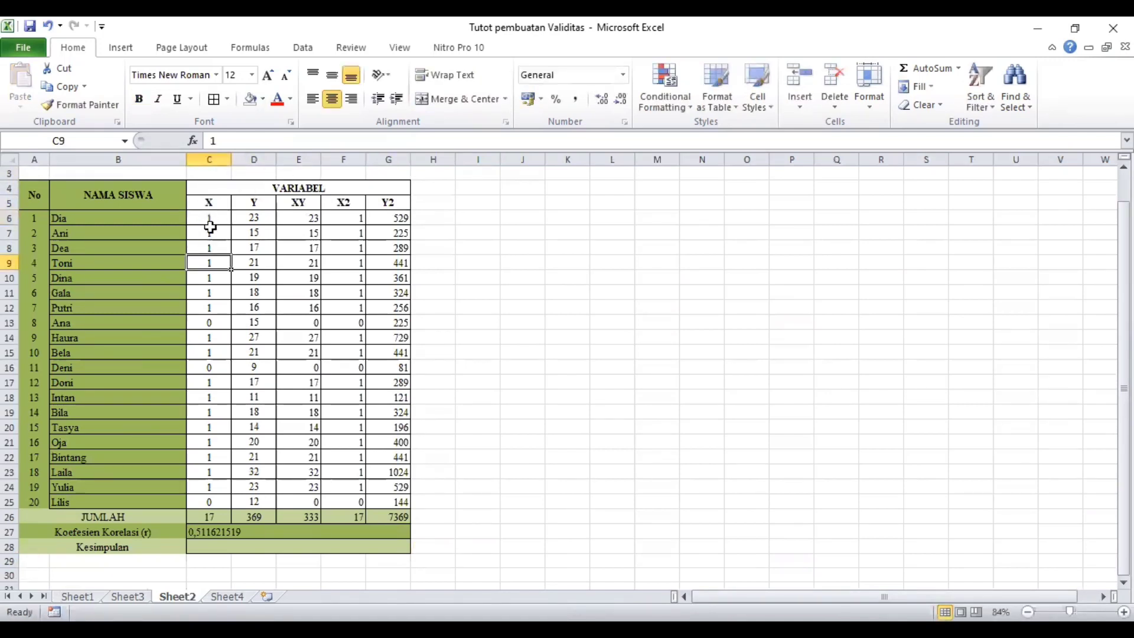
click(210, 217)
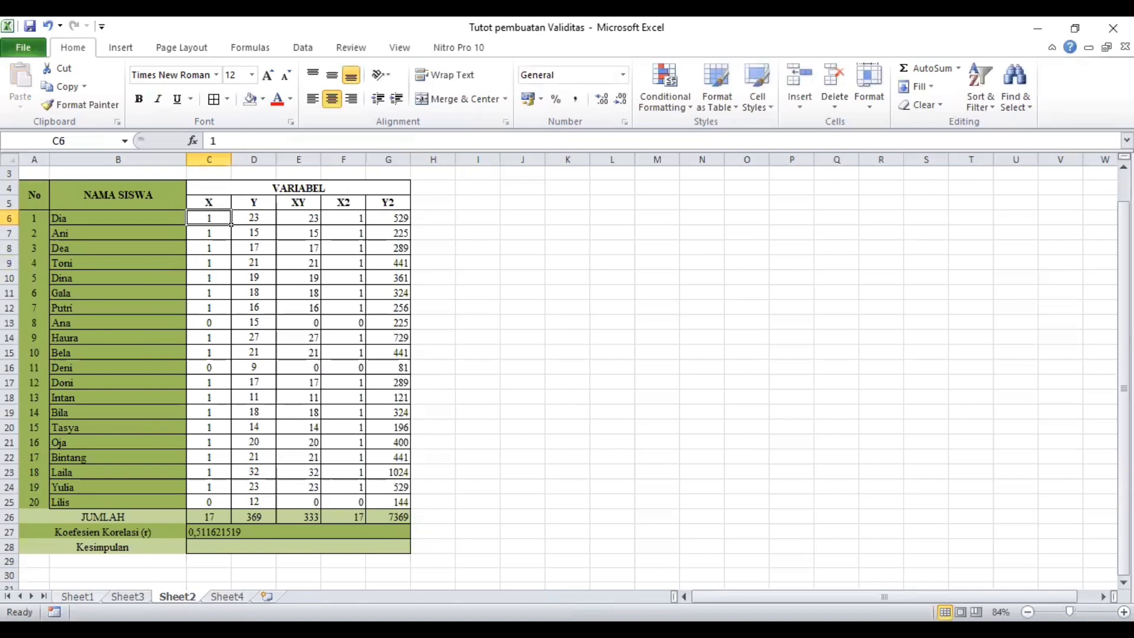
click(77, 597)
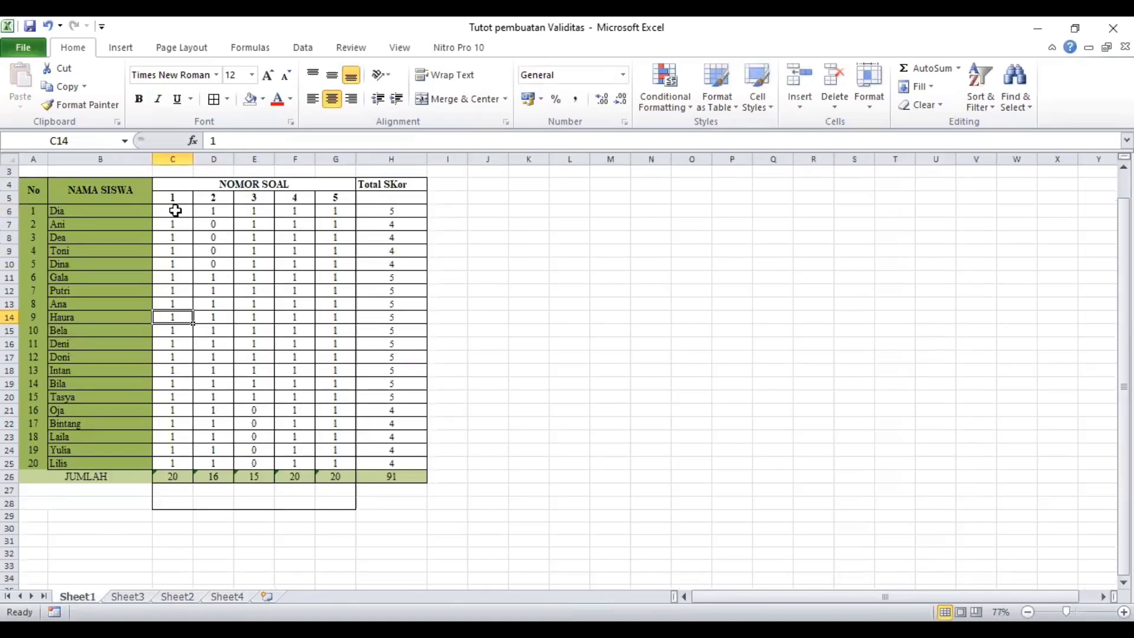
click(178, 596)
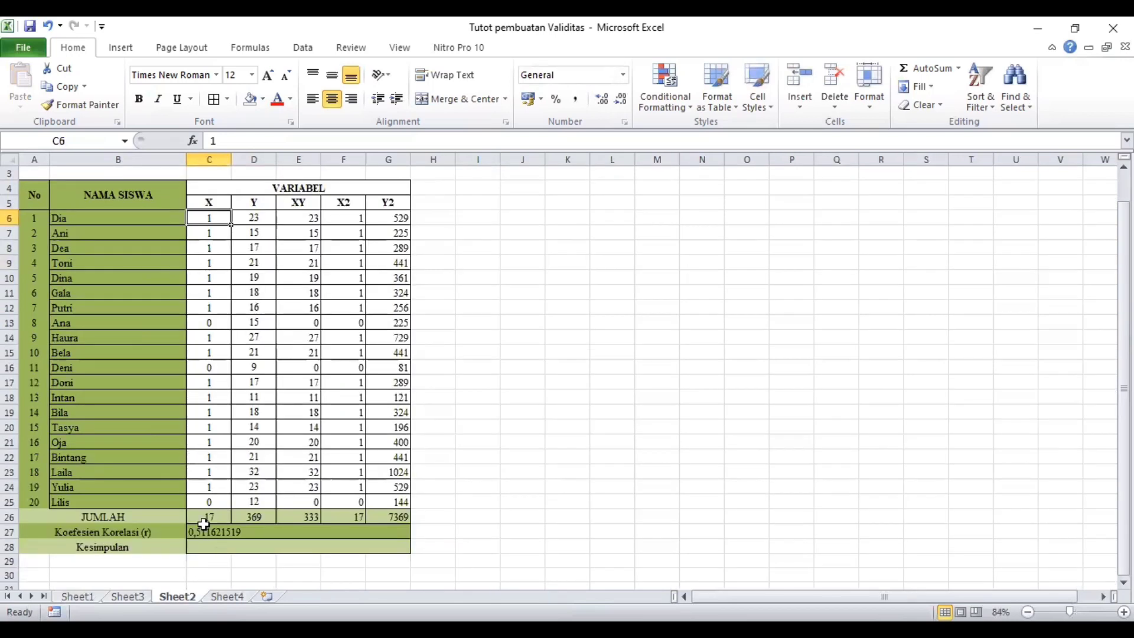
click(77, 597)
Step: Re-enter the first student's XY formula in cell E6 of Sheet2 as =C6*D6
click(317, 217)
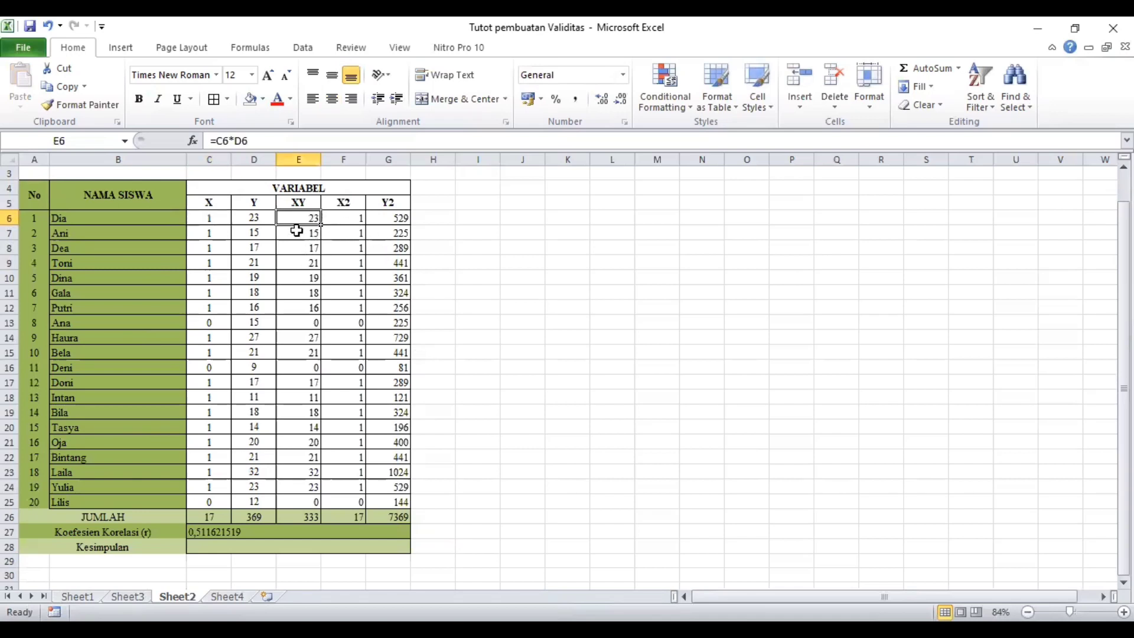
double_click(295, 220)
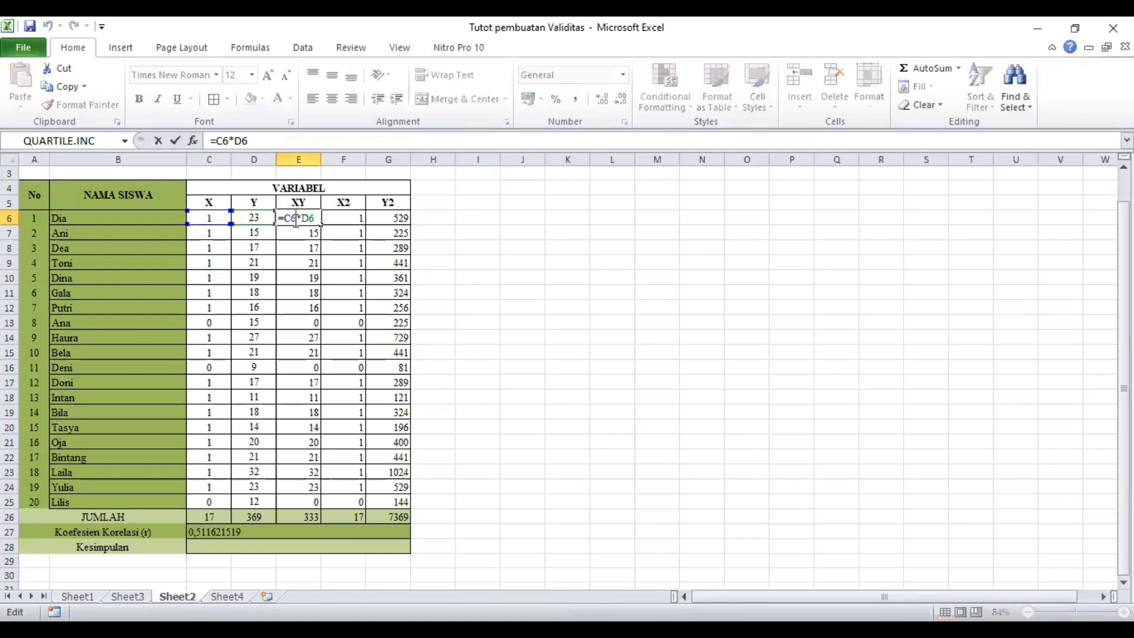
key(BackSpace)
key(BackSpace)
key(BackSpace)
key(BackSpace)
key(BackSpace)
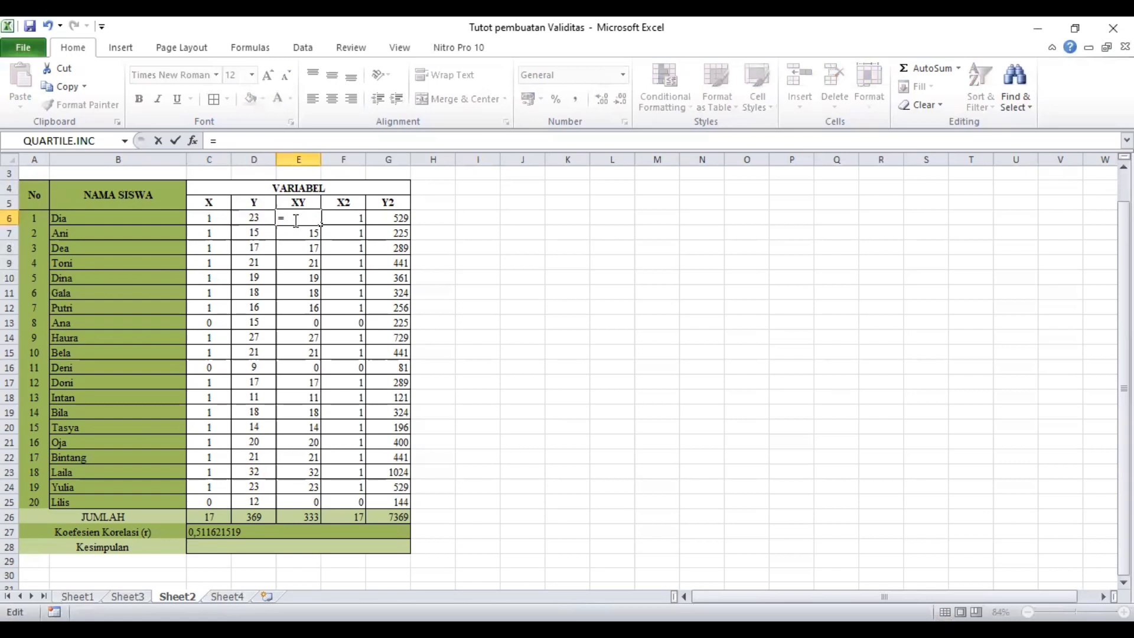
click(212, 219)
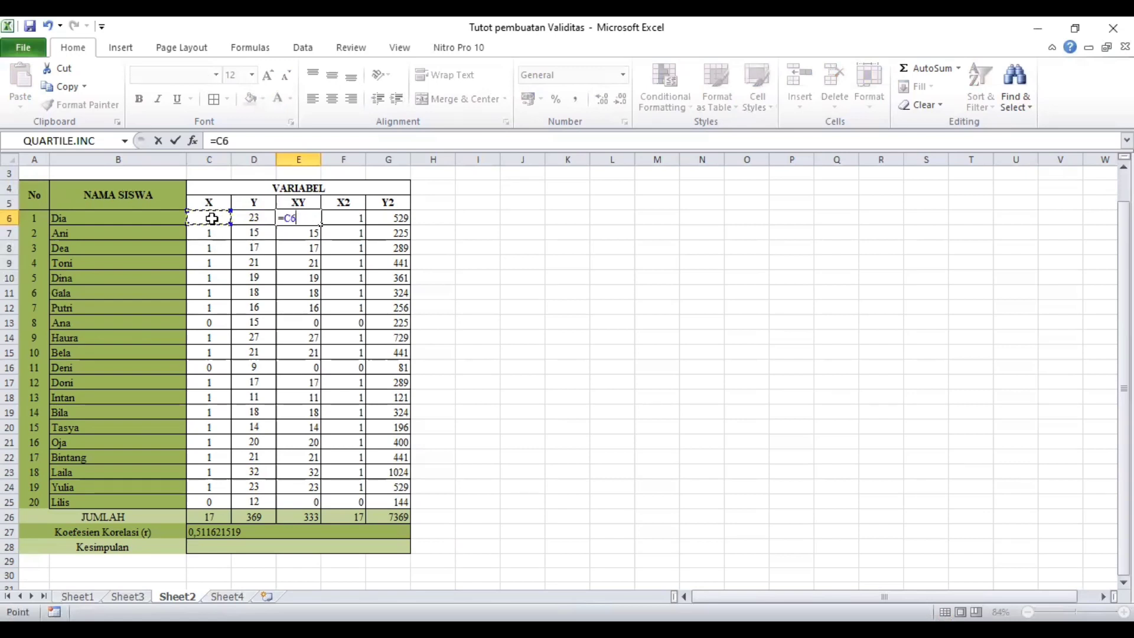
text(*)
click(255, 218)
key(Return)
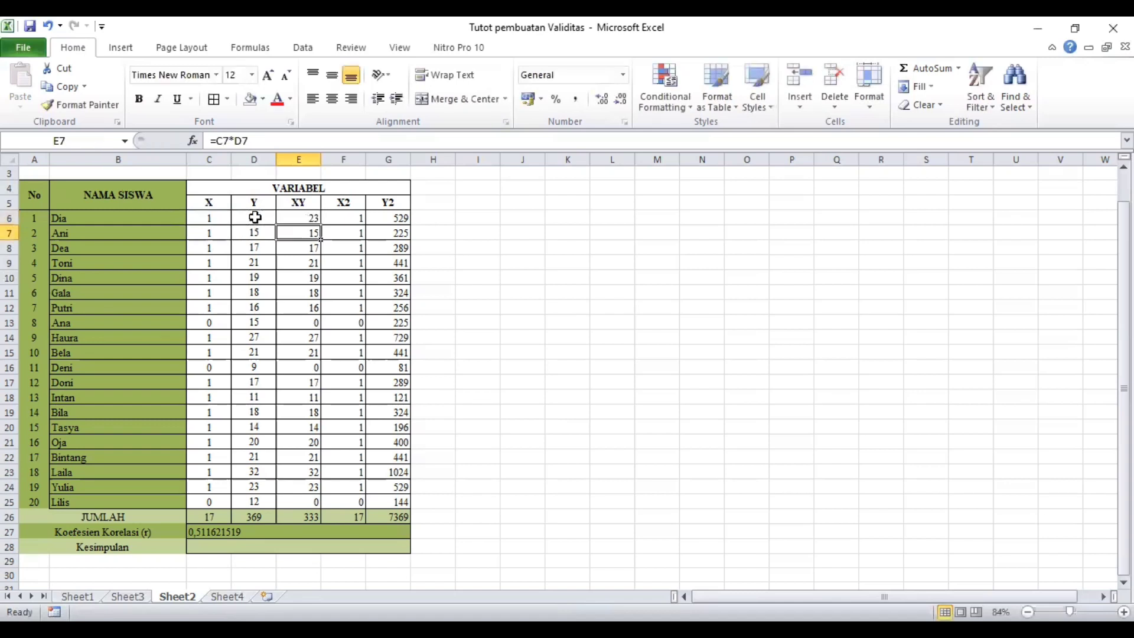
Step: Fill the XY formula from E6 down through E25 for all students
click(297, 220)
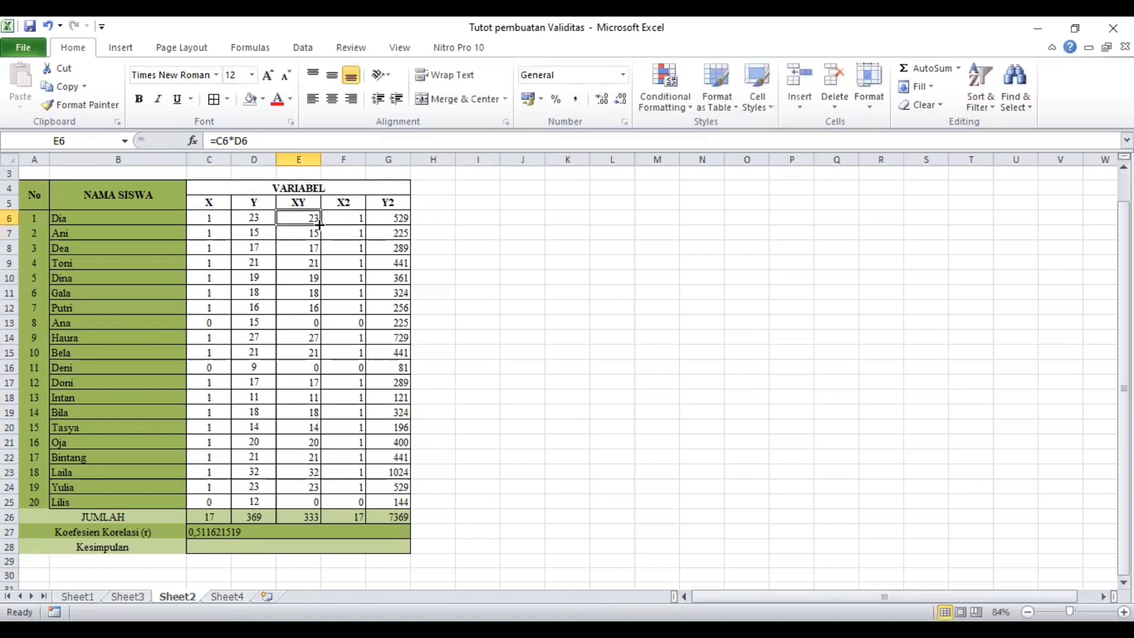
drag(319, 225, 311, 507)
click(307, 373)
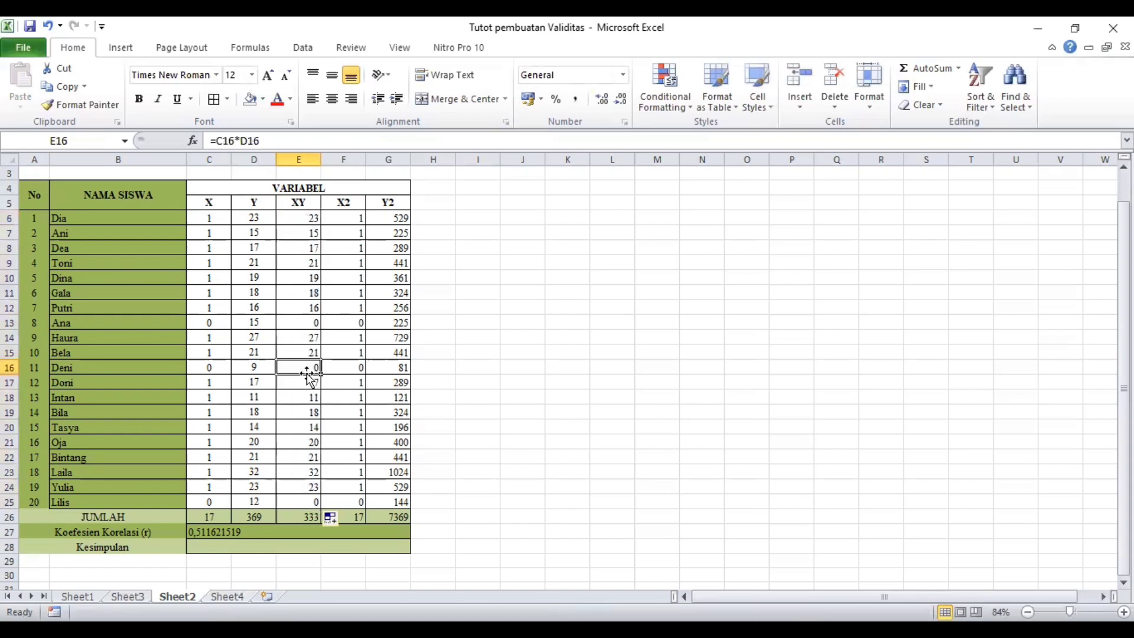
Step: Replace the first student's X2 formula in cell F6 with =C6^2
click(346, 223)
key(ctrl+Down)
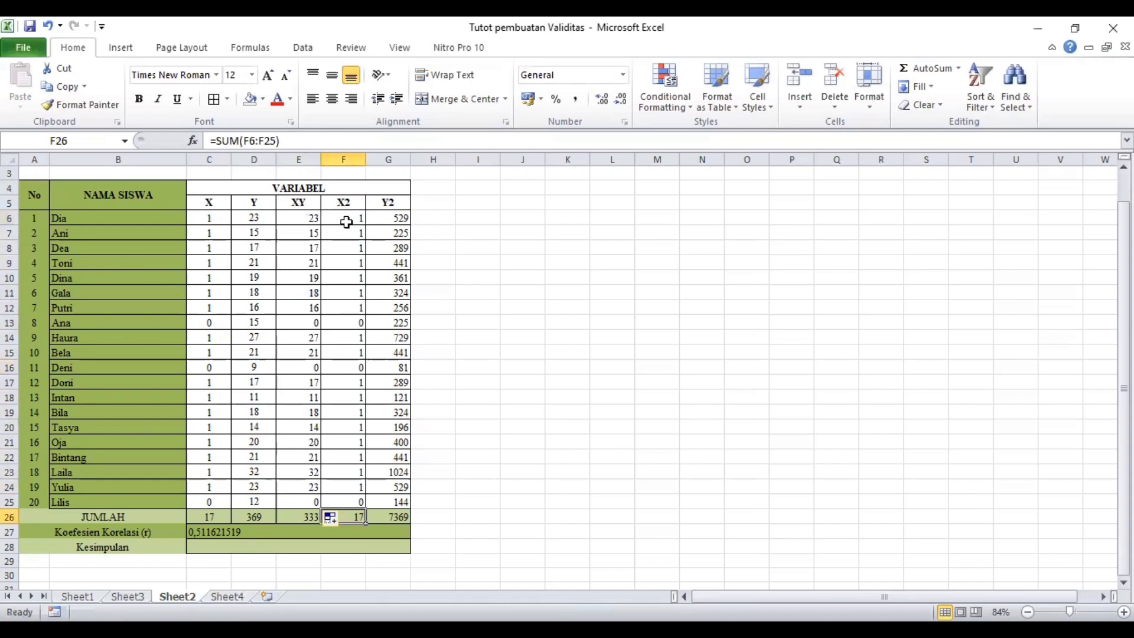
double_click(336, 218)
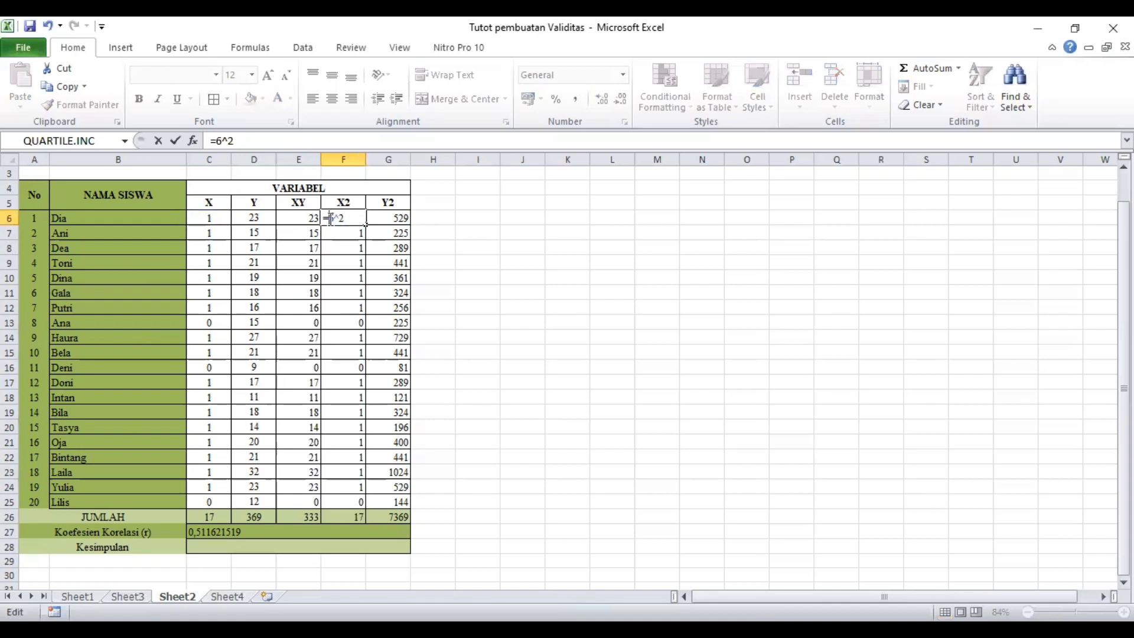
key(BackSpace)
key(BackSpace)
key(BackSpace)
key(BackSpace)
key(BackSpace)
text(=)
click(214, 218)
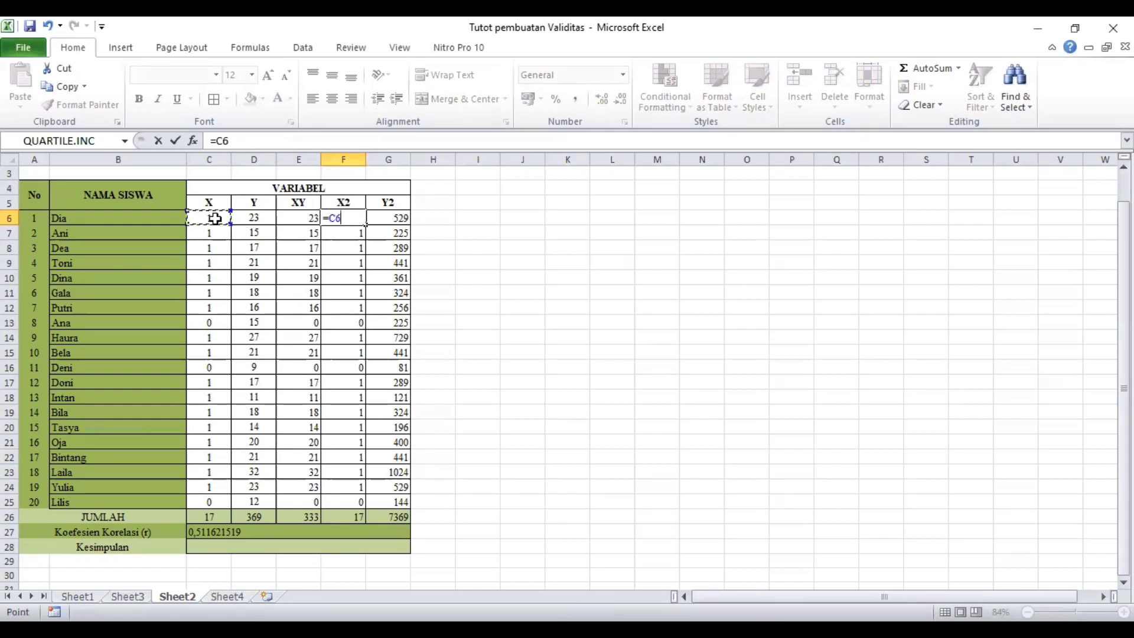
text(^2)
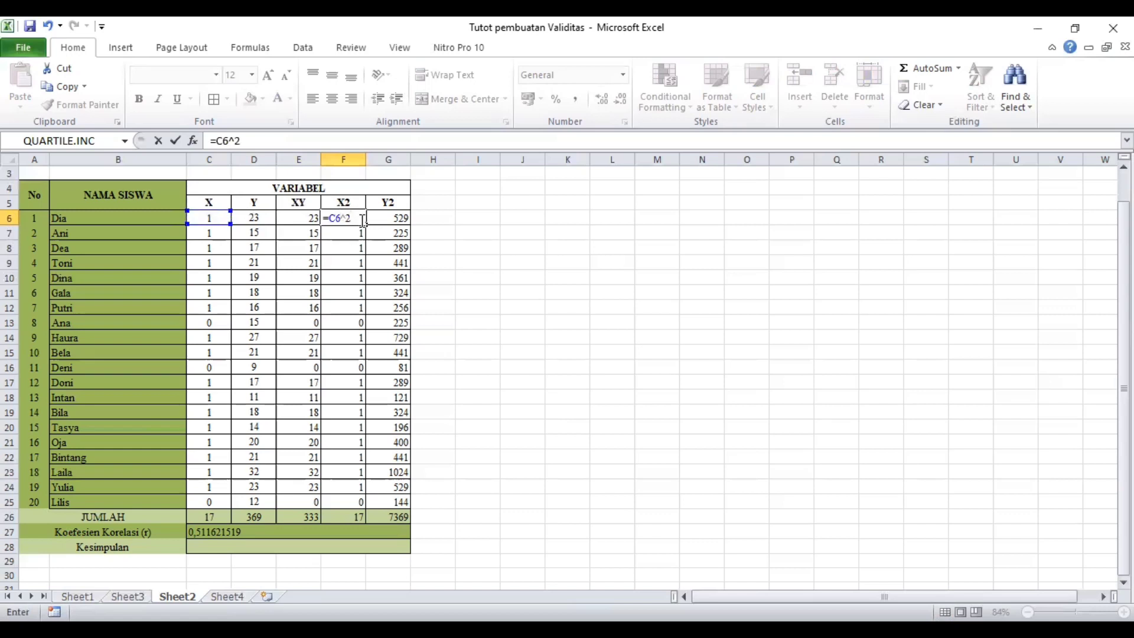
key(Return)
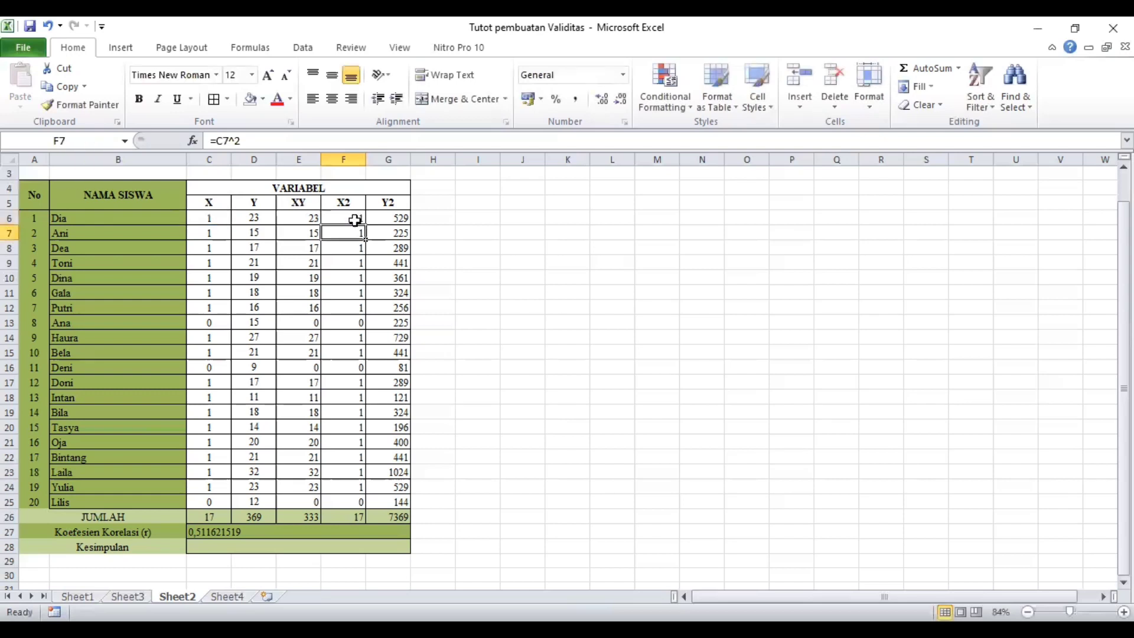
Step: Fill the X2 formula from F6 down through F25 for all students
click(352, 220)
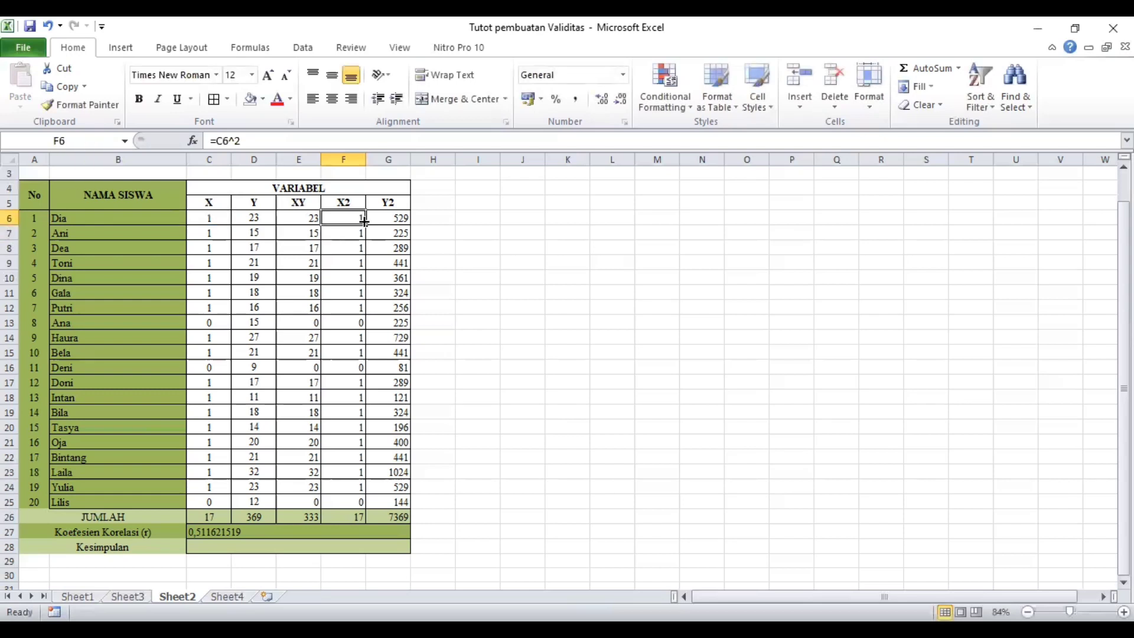
drag(365, 222, 357, 507)
click(476, 398)
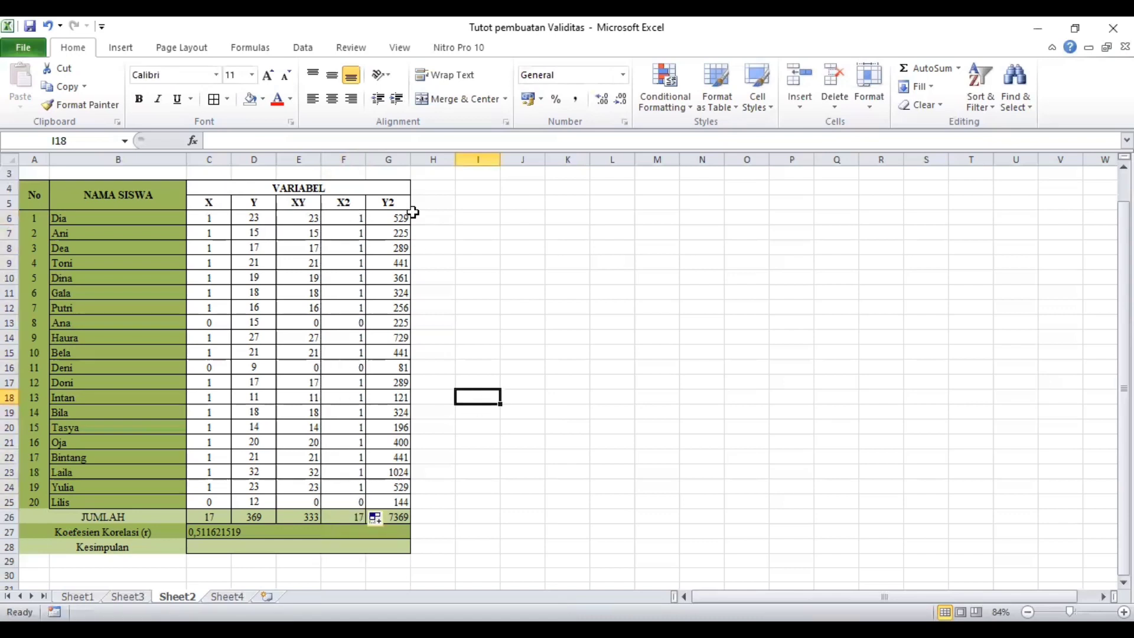
Step: Inspect the Y2 formula =D6^2 in G6 and fill it down through G25
click(402, 215)
double_click(390, 216)
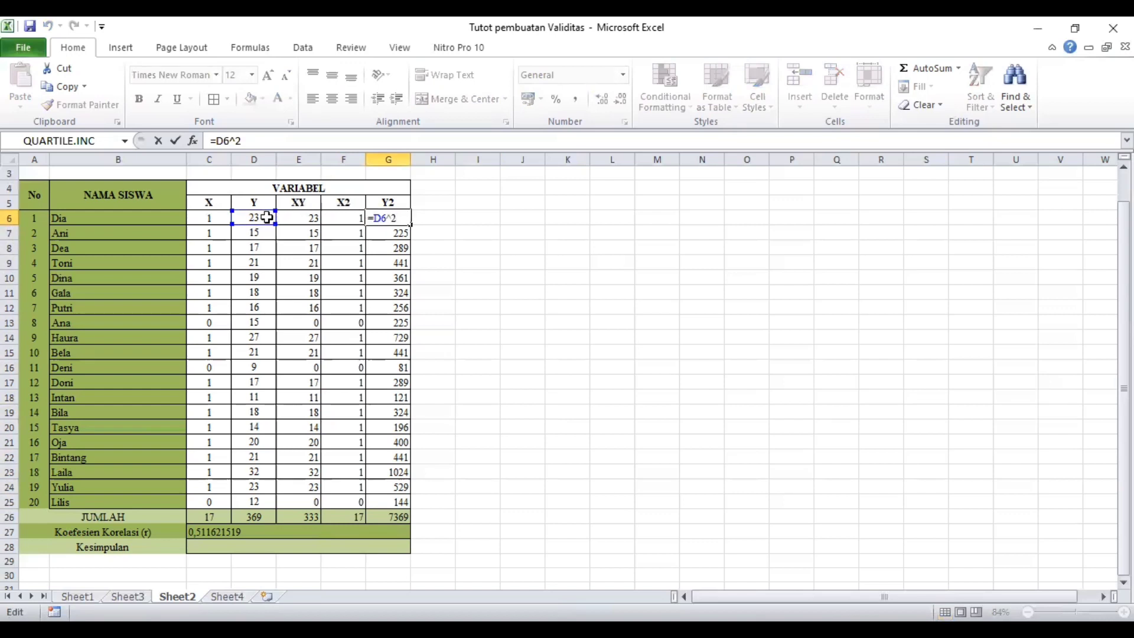
click(402, 229)
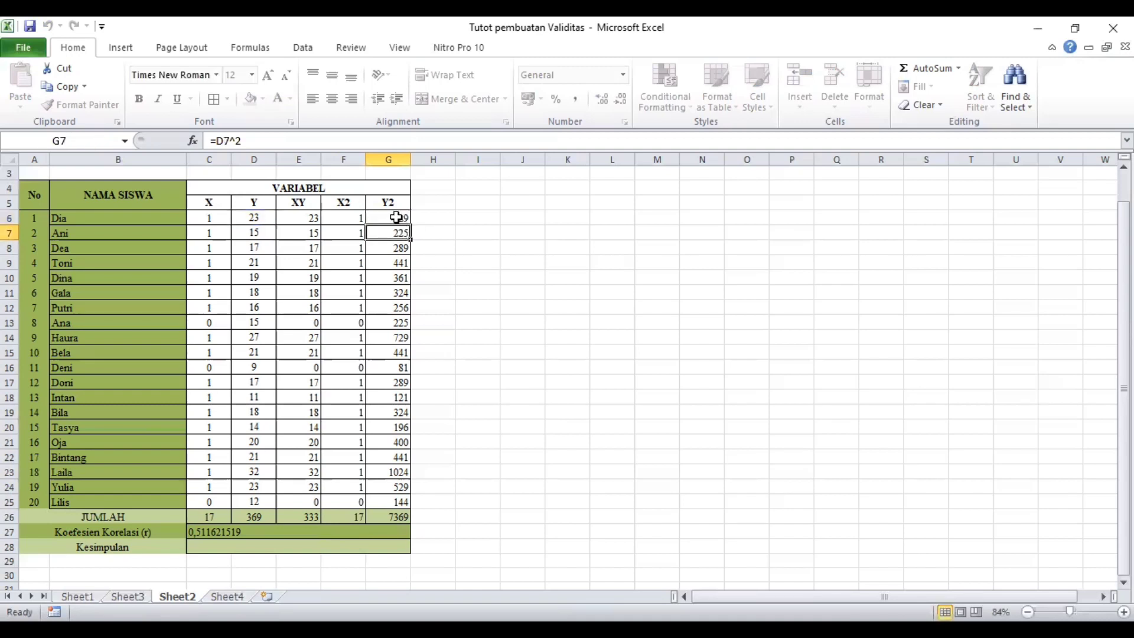
click(398, 217)
drag(411, 223, 384, 506)
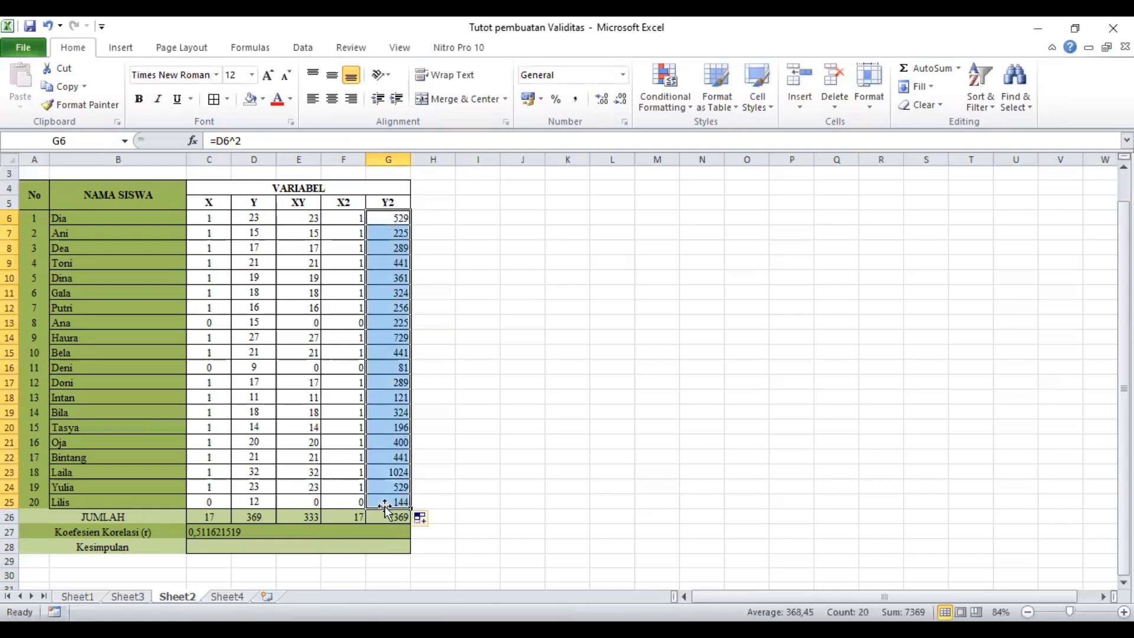
click(478, 501)
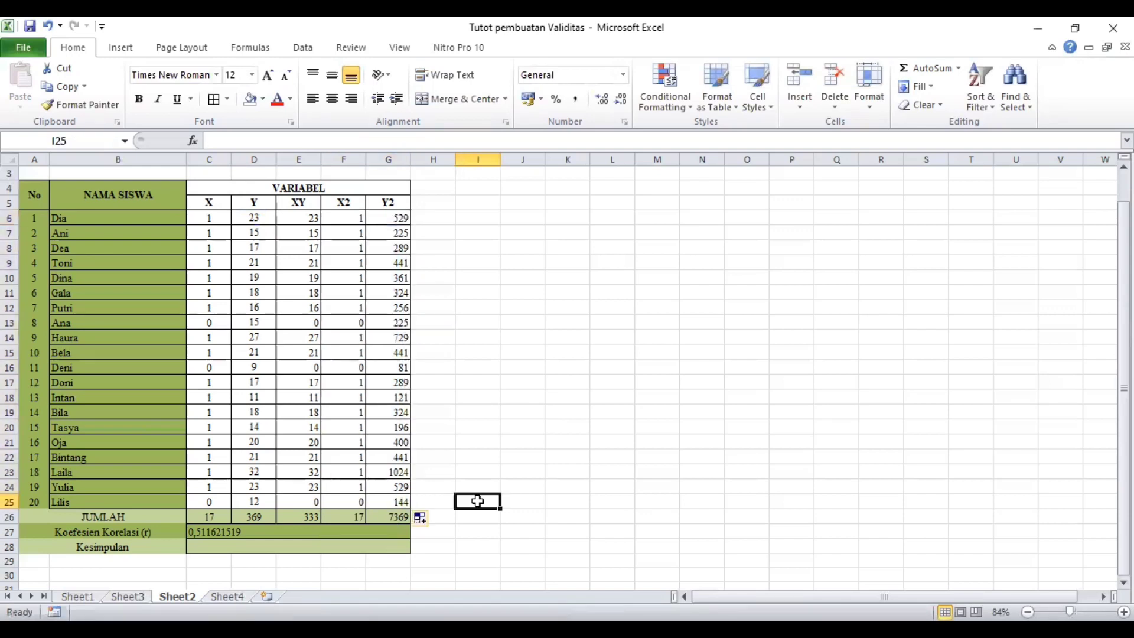
Step: Replace the X column total in cell C26 with the formula =SUM(C6:C25)
click(219, 520)
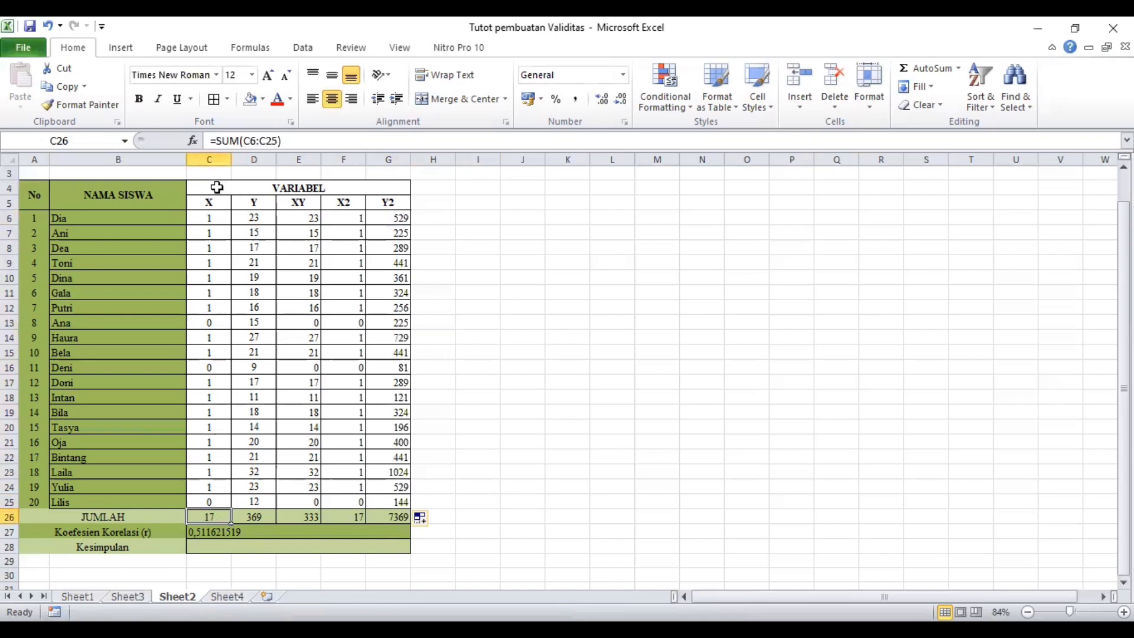
double_click(212, 513)
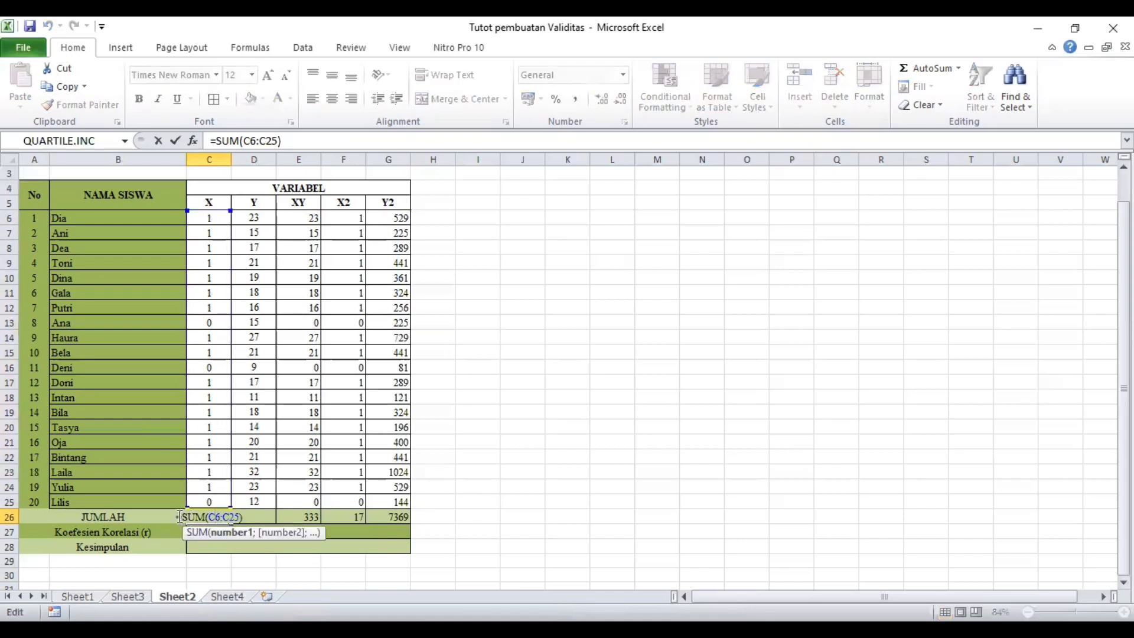
drag(180, 517, 263, 522)
key(BackSpace)
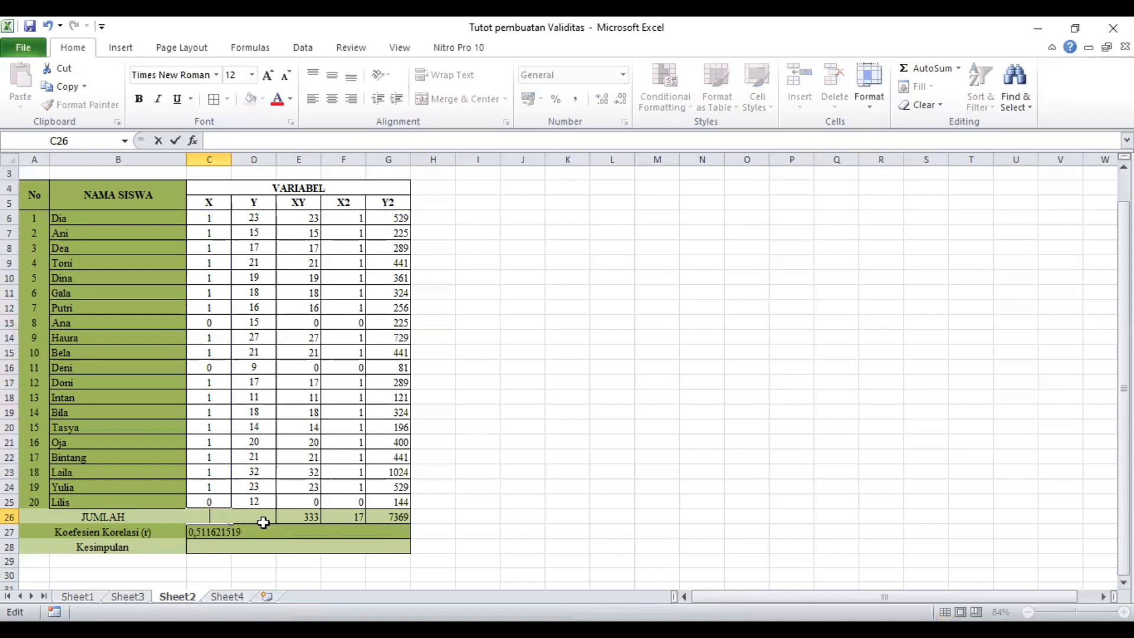
text(=)
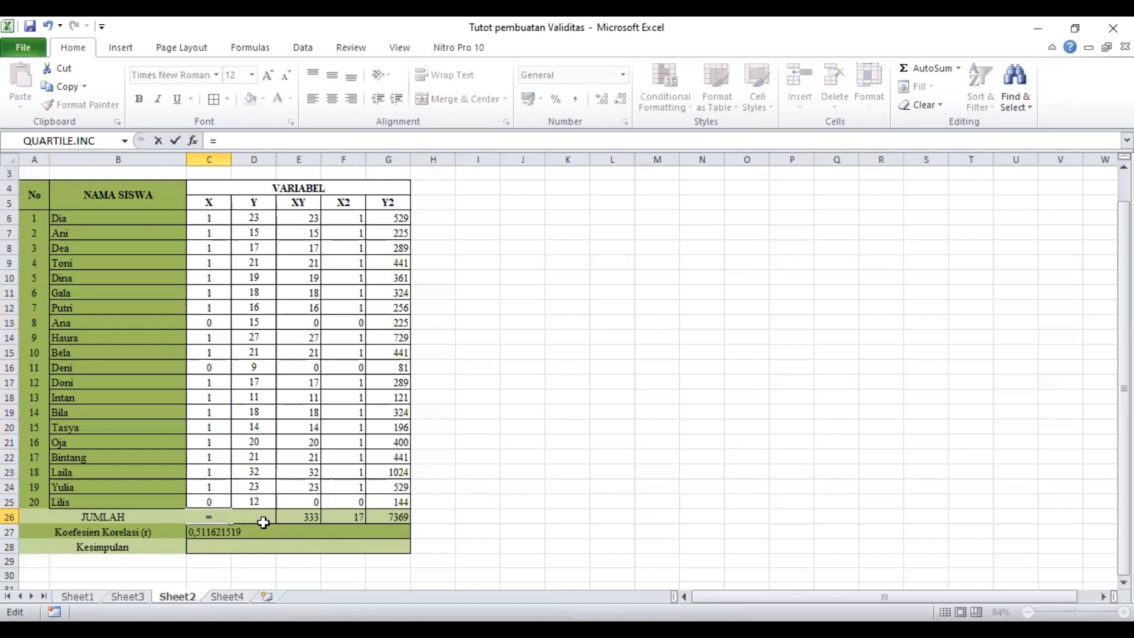
text(SUM)
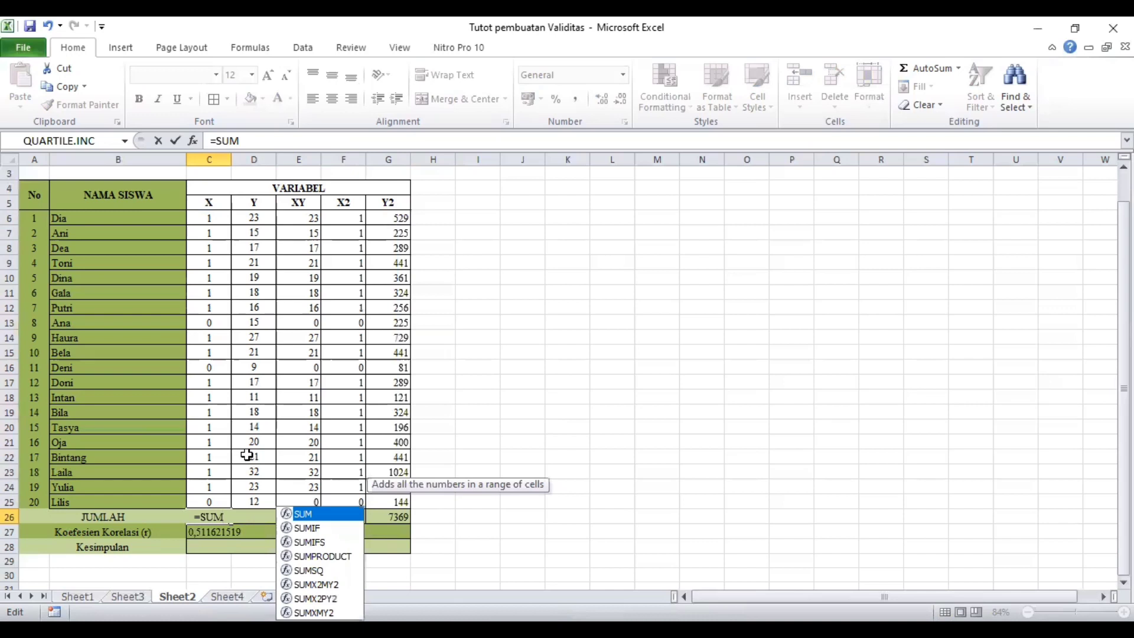
text(()
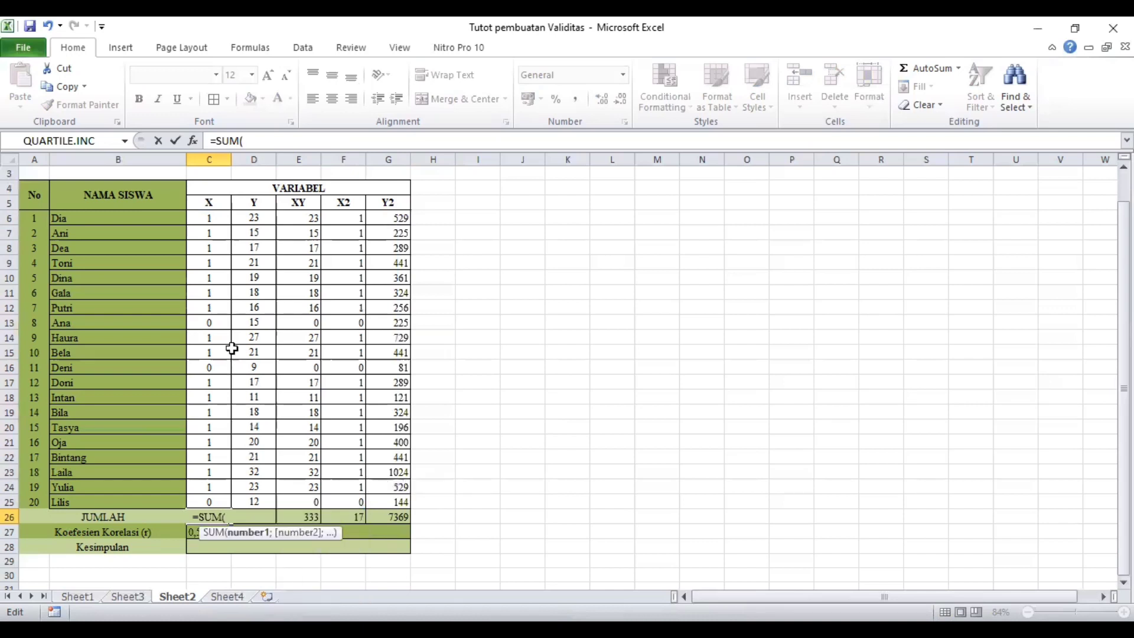
click(214, 221)
shift+click(211, 499)
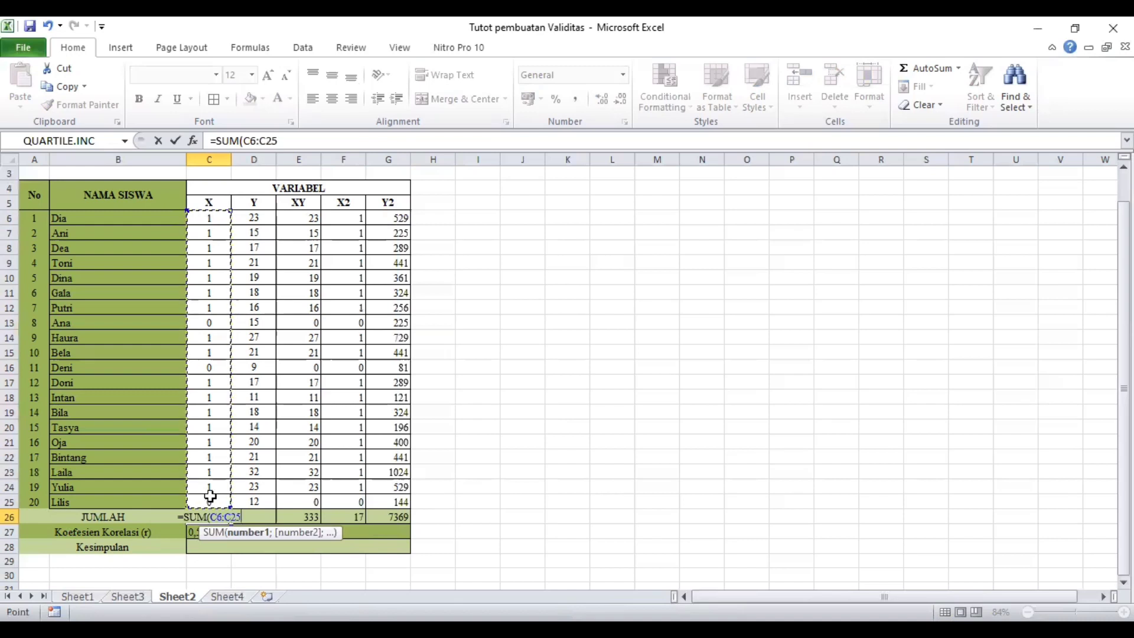
text())
key(Return)
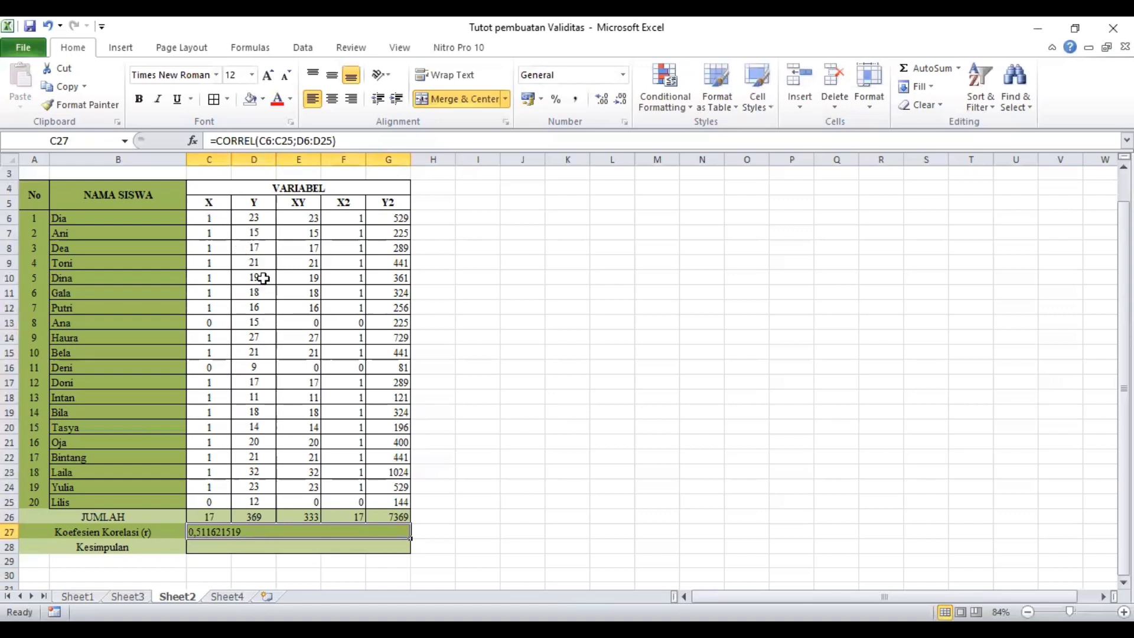
Step: Inspect the SUM formulas of the column totals across the JUMLAH row, from X through Y2
click(251, 515)
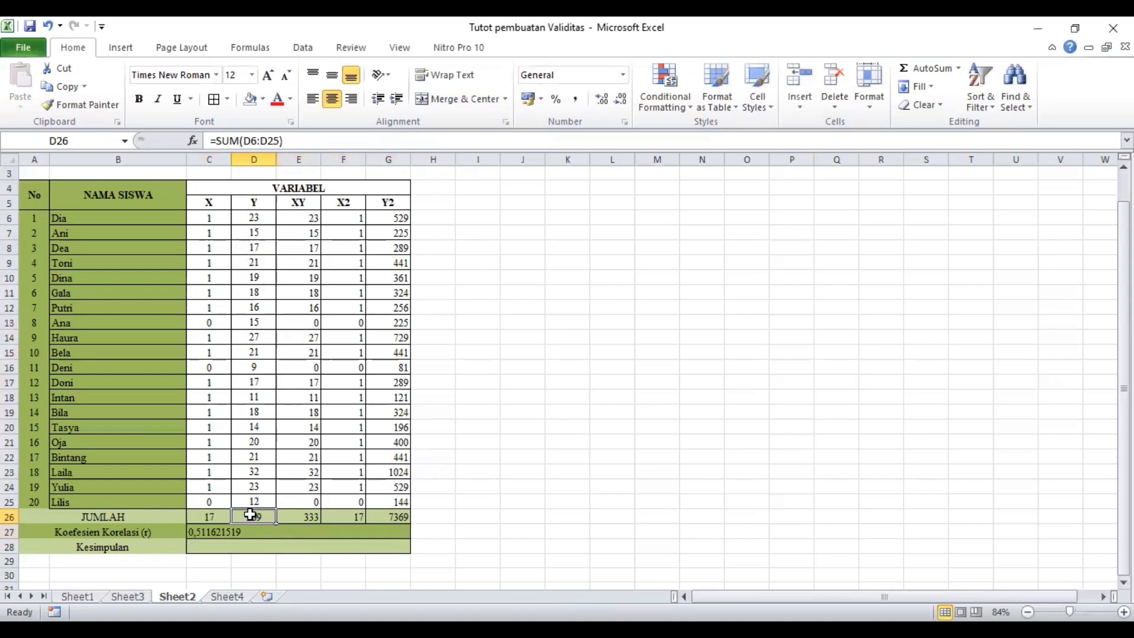
click(208, 516)
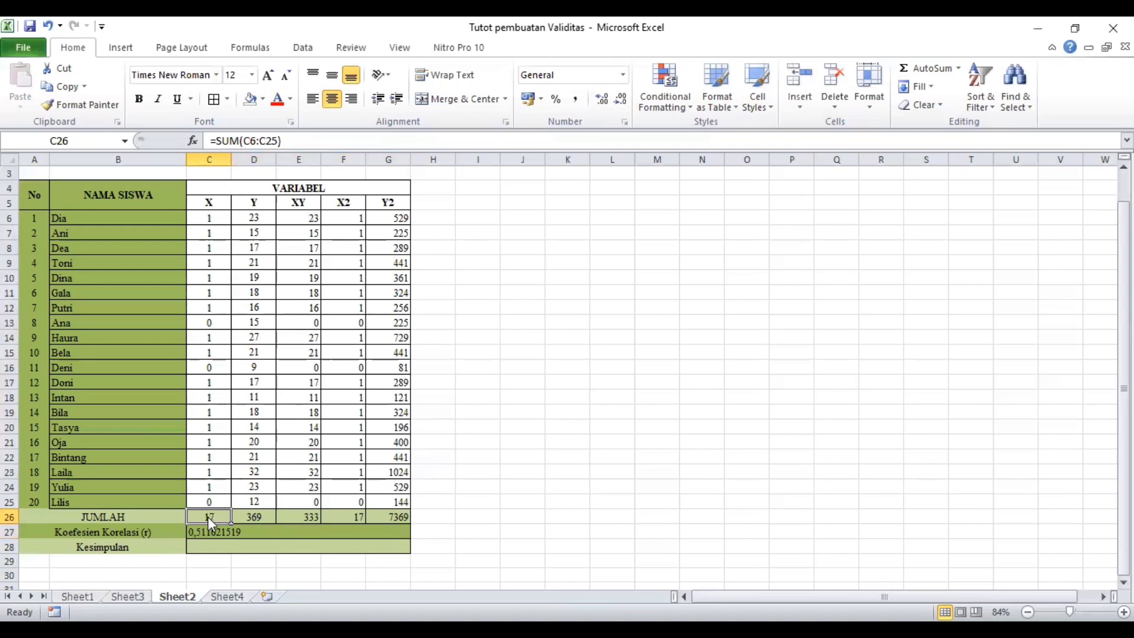
click(312, 518)
key(Right)
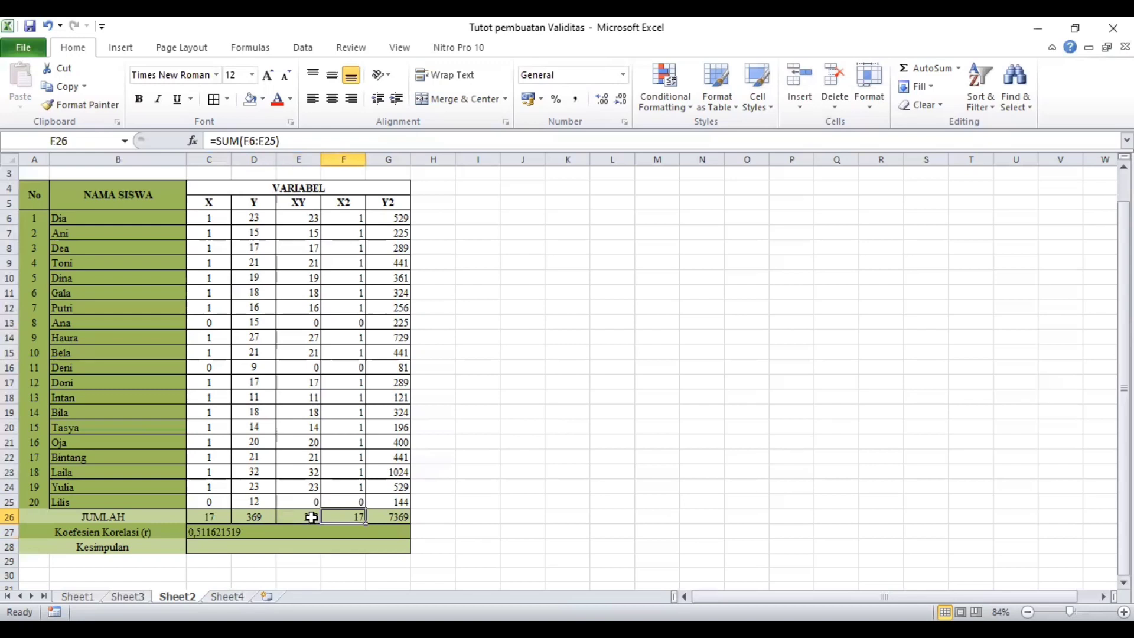
key(Right)
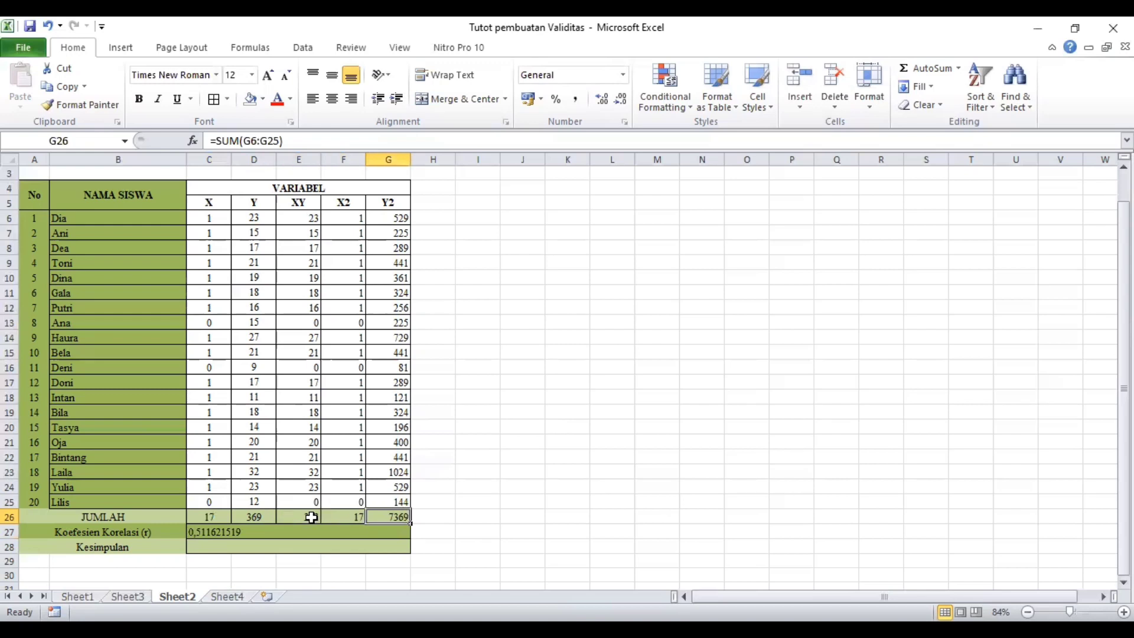
Step: Re-enter the correlation coefficient formula in cell C27 as =CORREL(C6:C25;D6:D25)
click(251, 534)
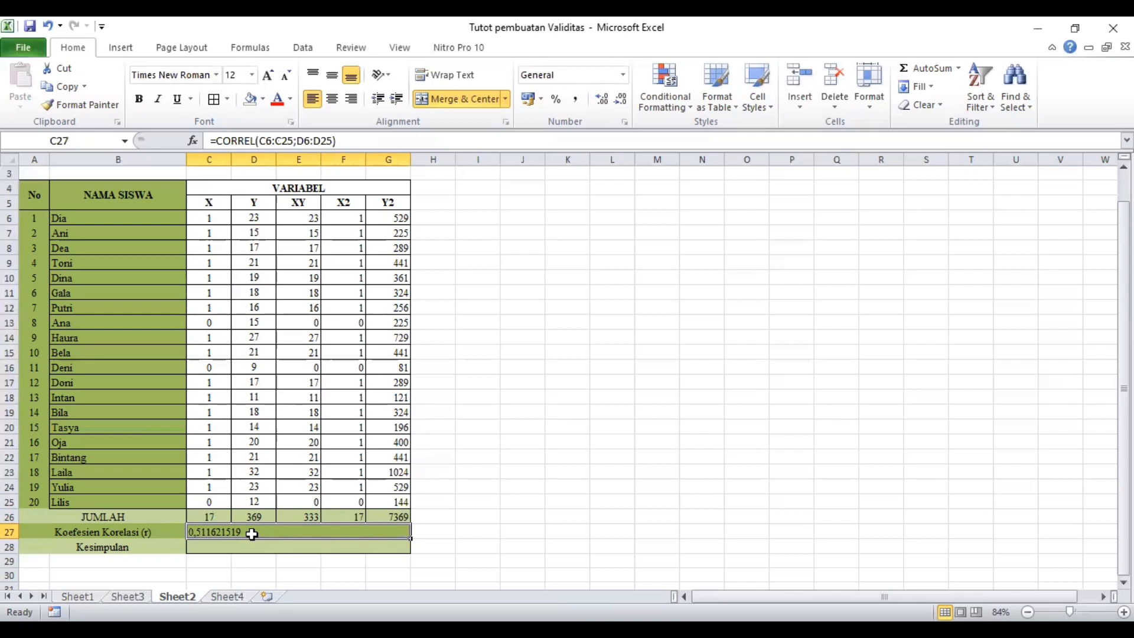
double_click(252, 535)
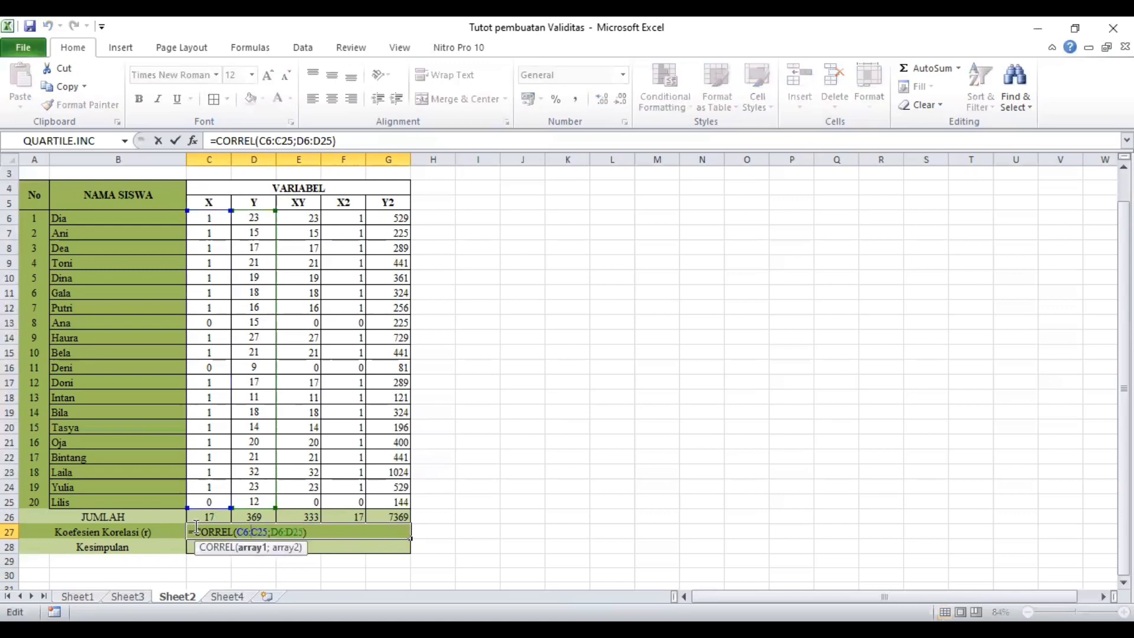
drag(196, 531, 335, 532)
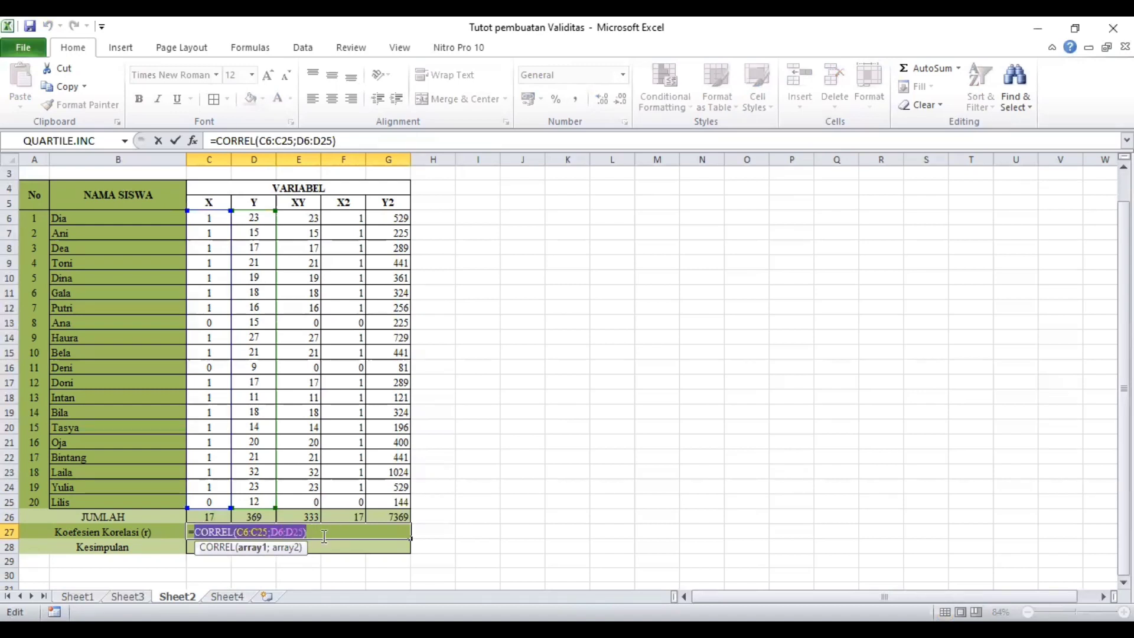
key(ctrl+x)
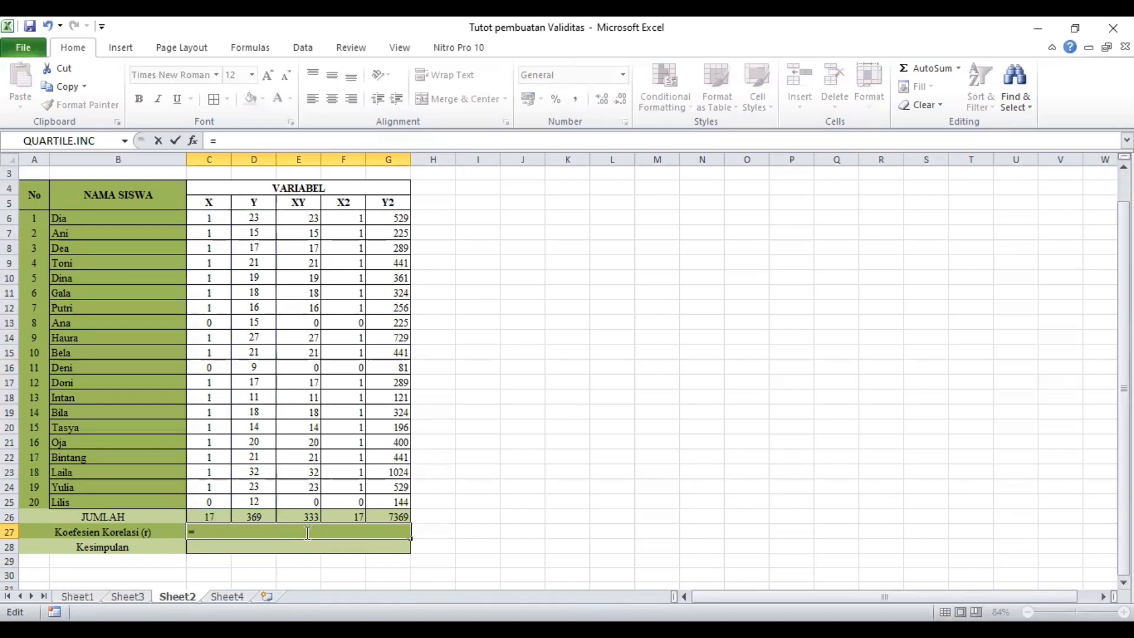
text(CORR)
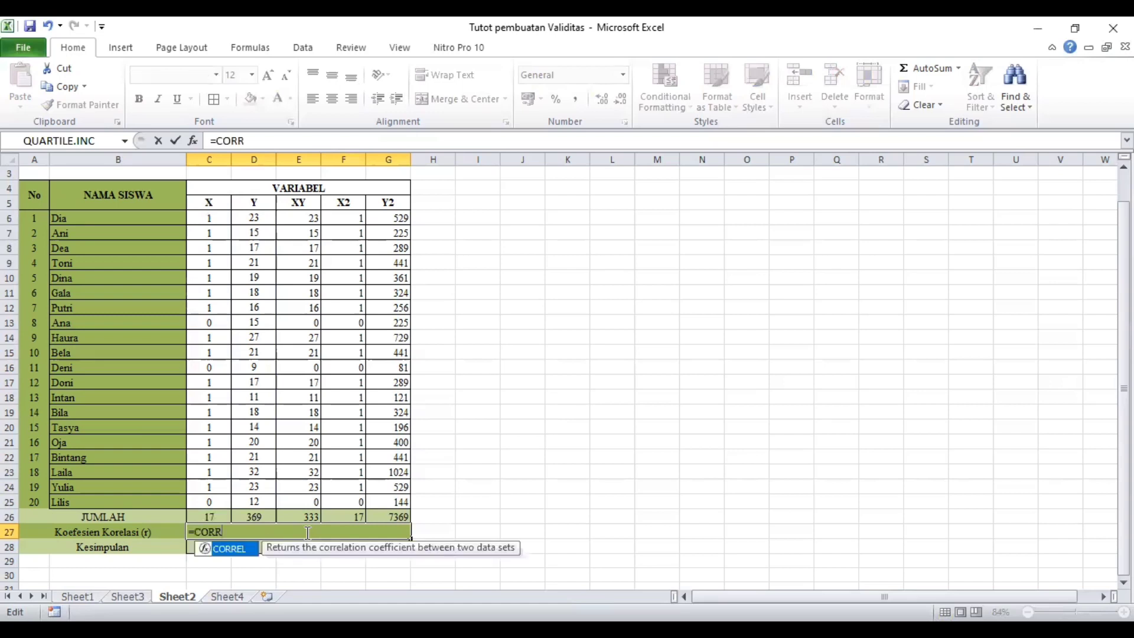
text(EL()
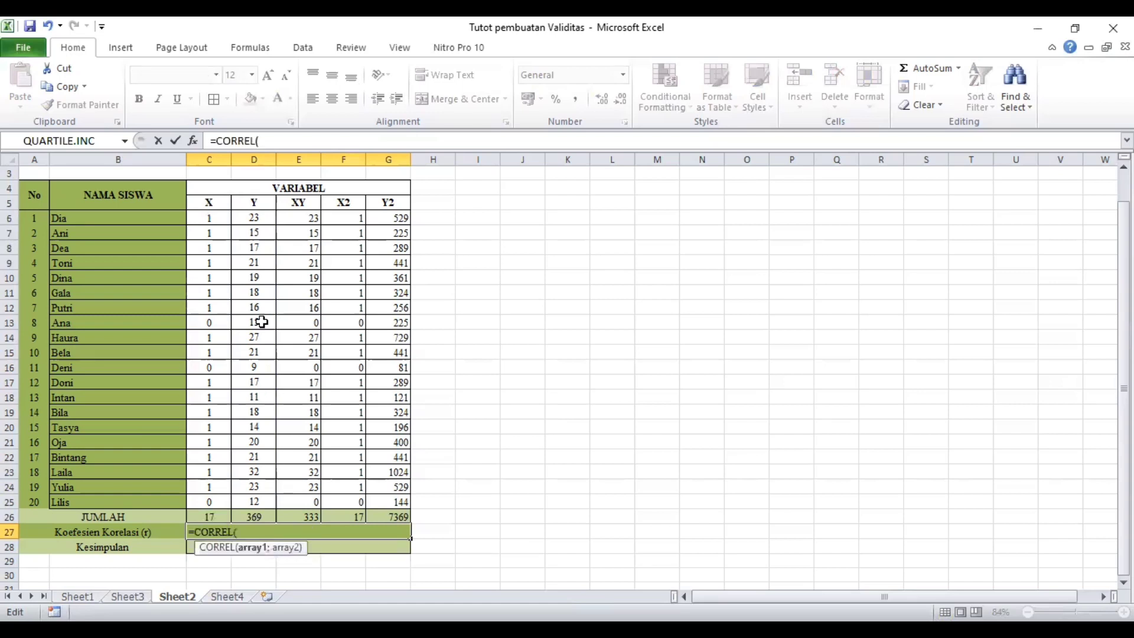
click(211, 219)
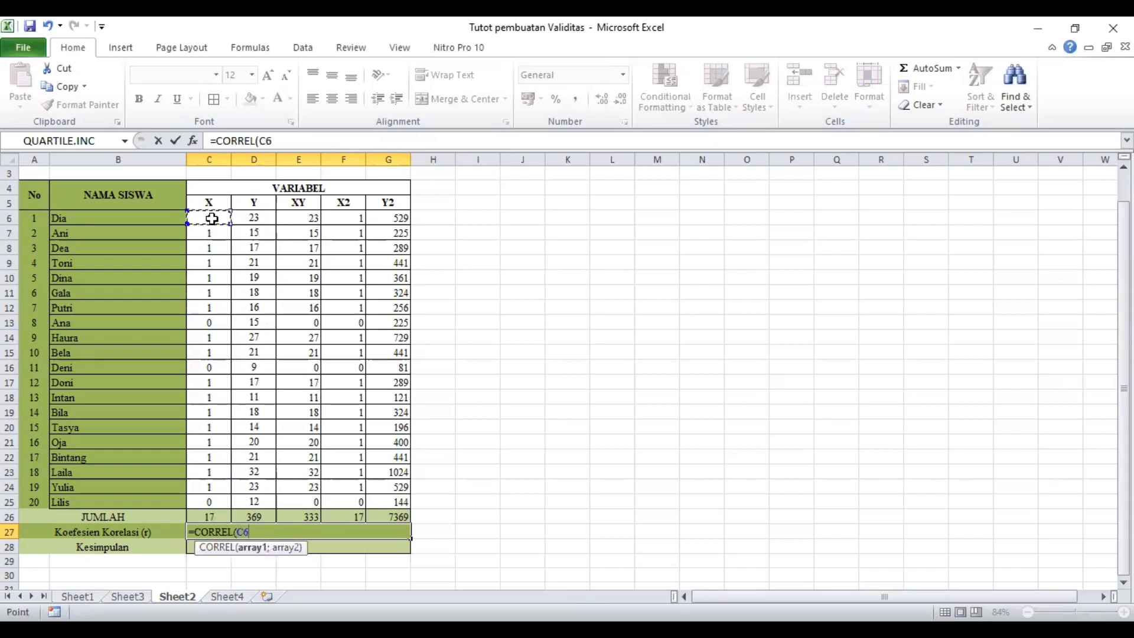
shift+click(218, 496)
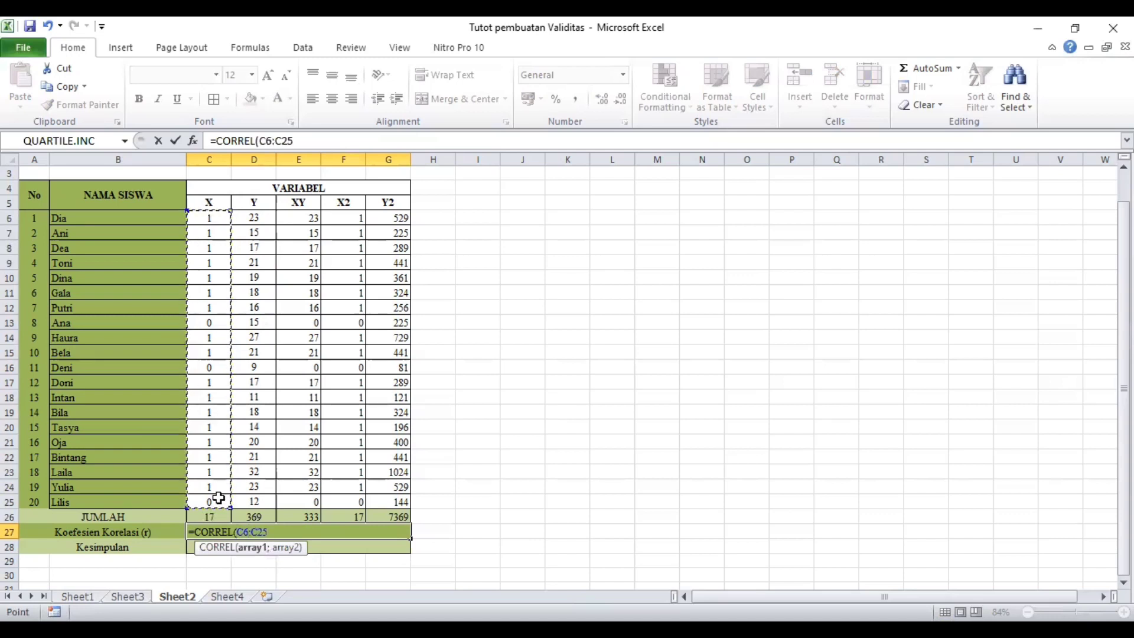
text(;)
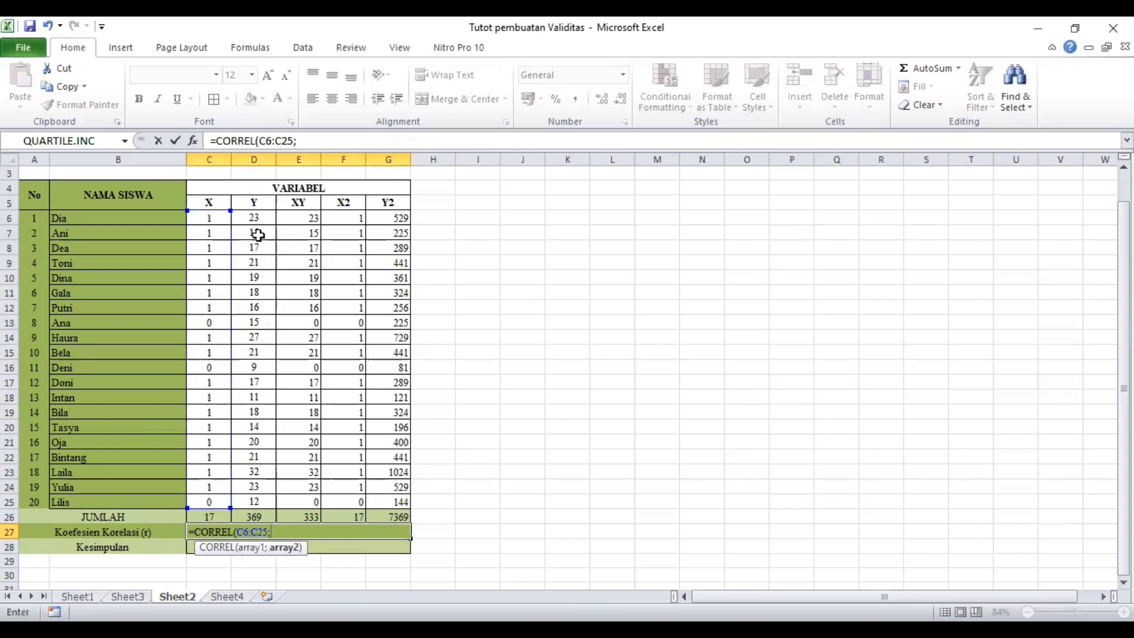
click(253, 217)
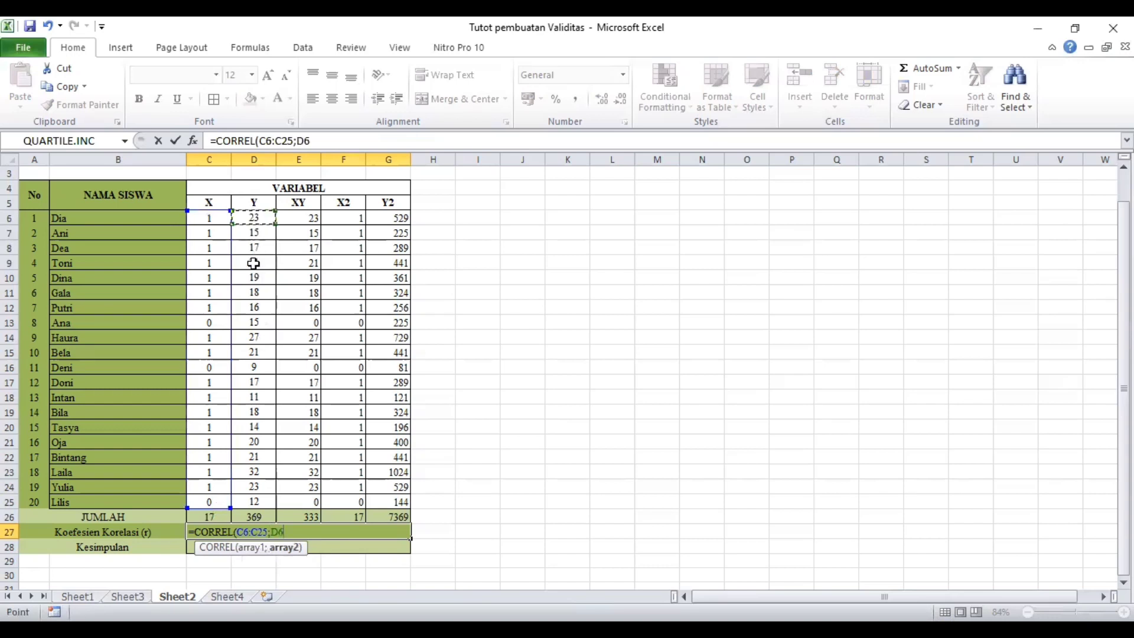
shift+click(265, 495)
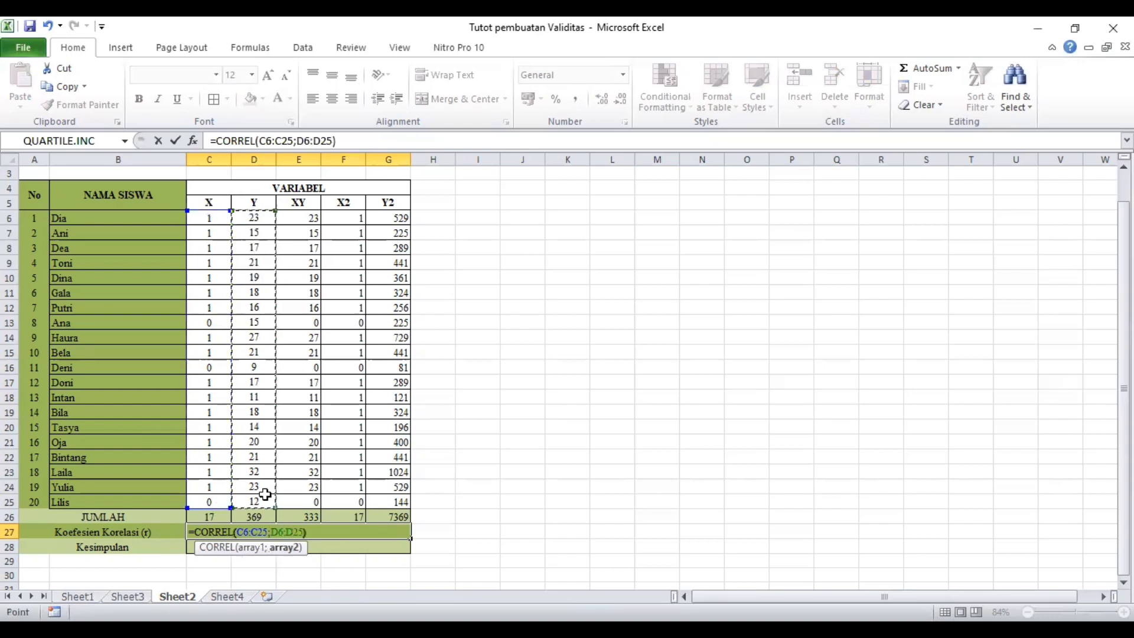
key(Return)
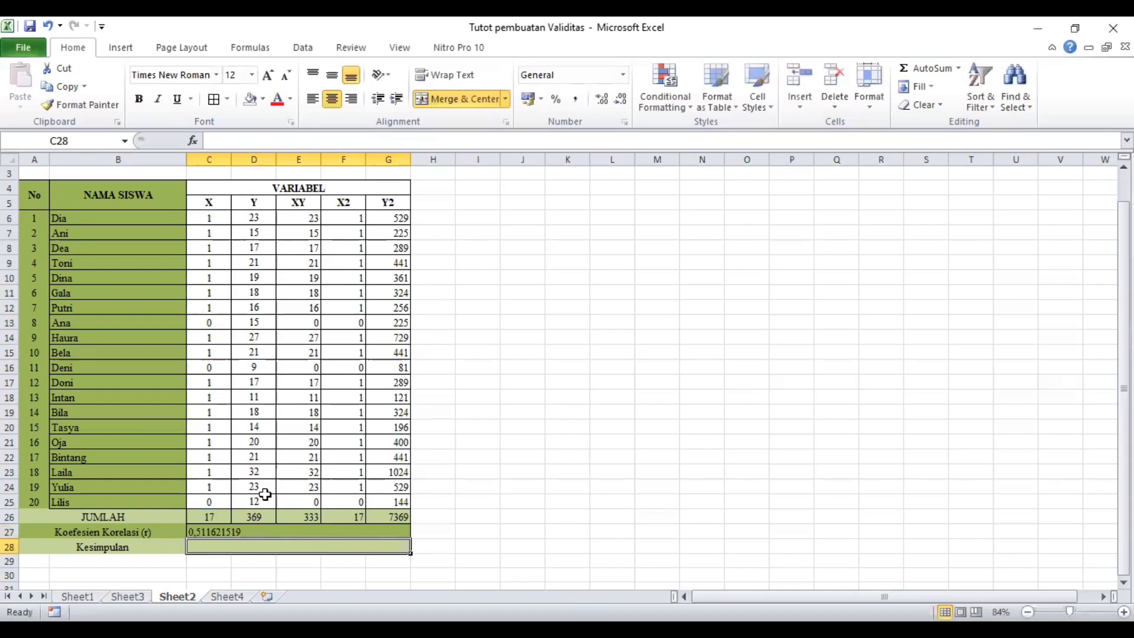
Step: Choose the Number category with the 1000 separator in the cell format settings for the correlation coefficient in C27
click(260, 532)
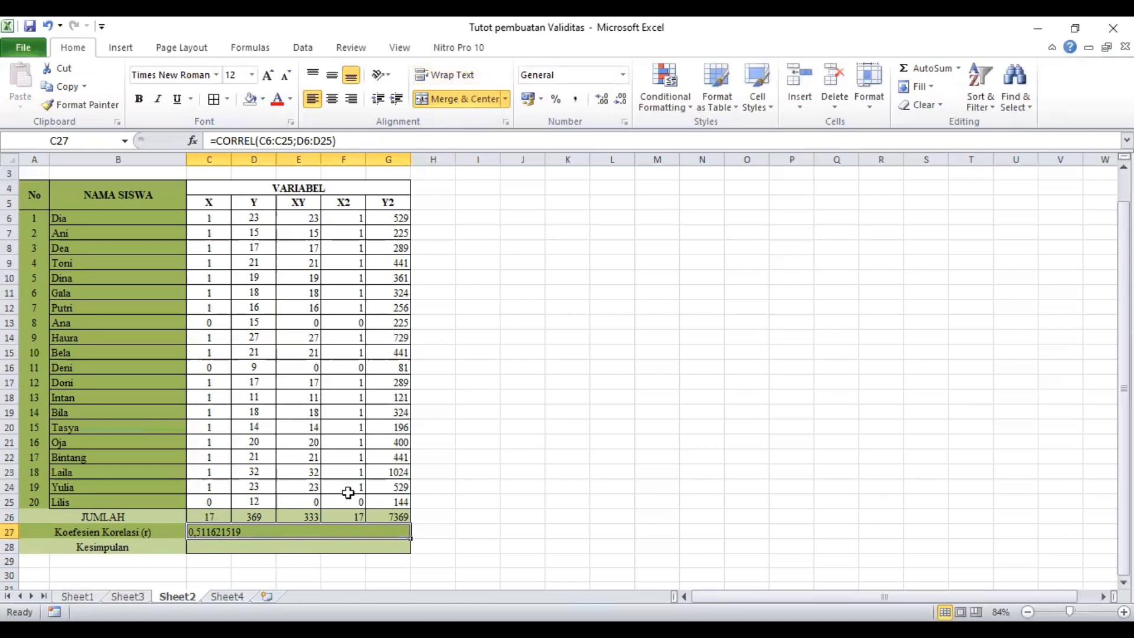
click(336, 558)
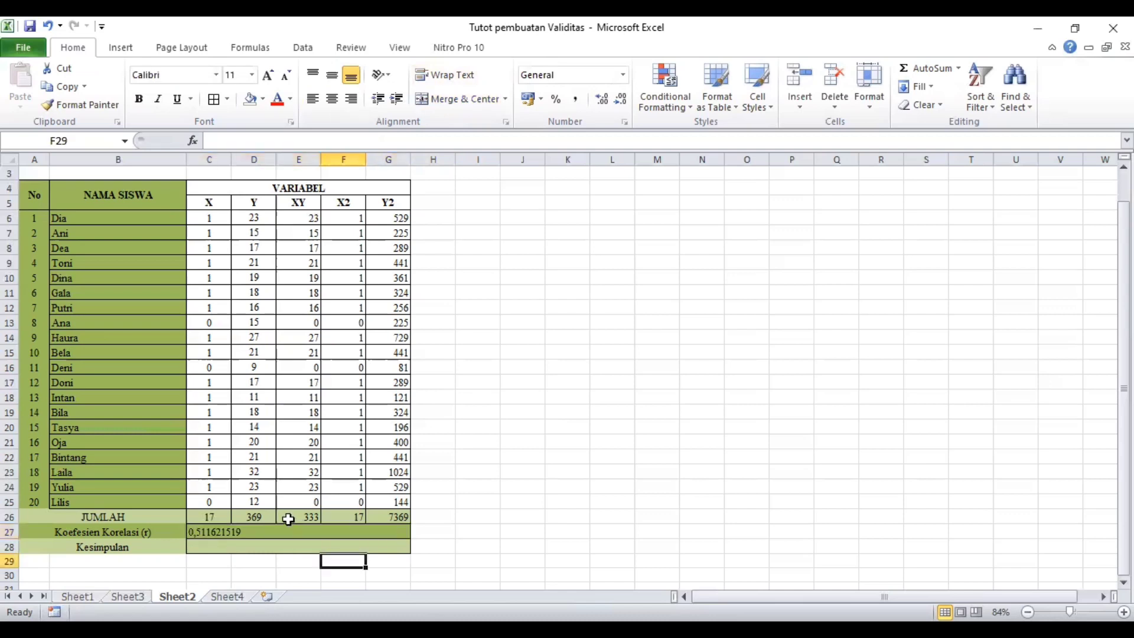
click(286, 533)
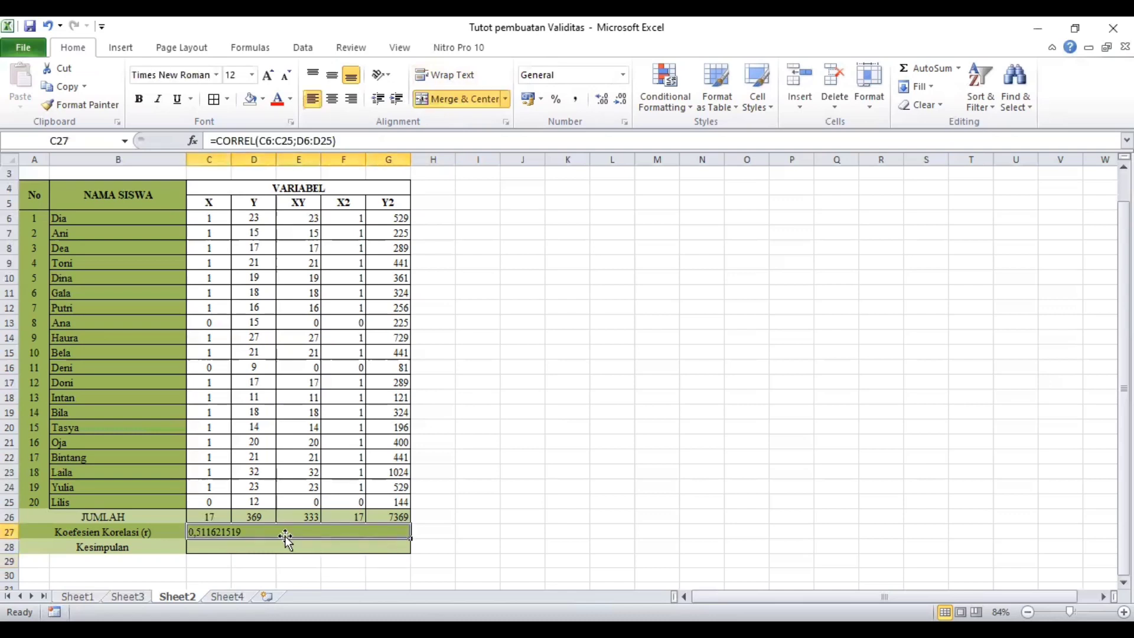
click(624, 77)
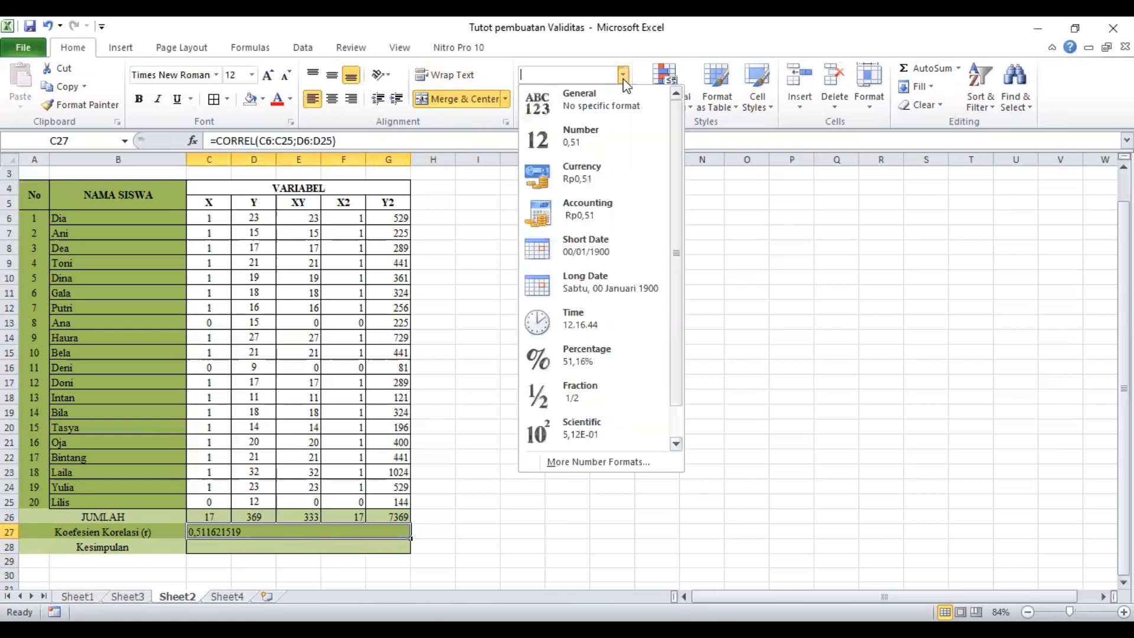
click(629, 459)
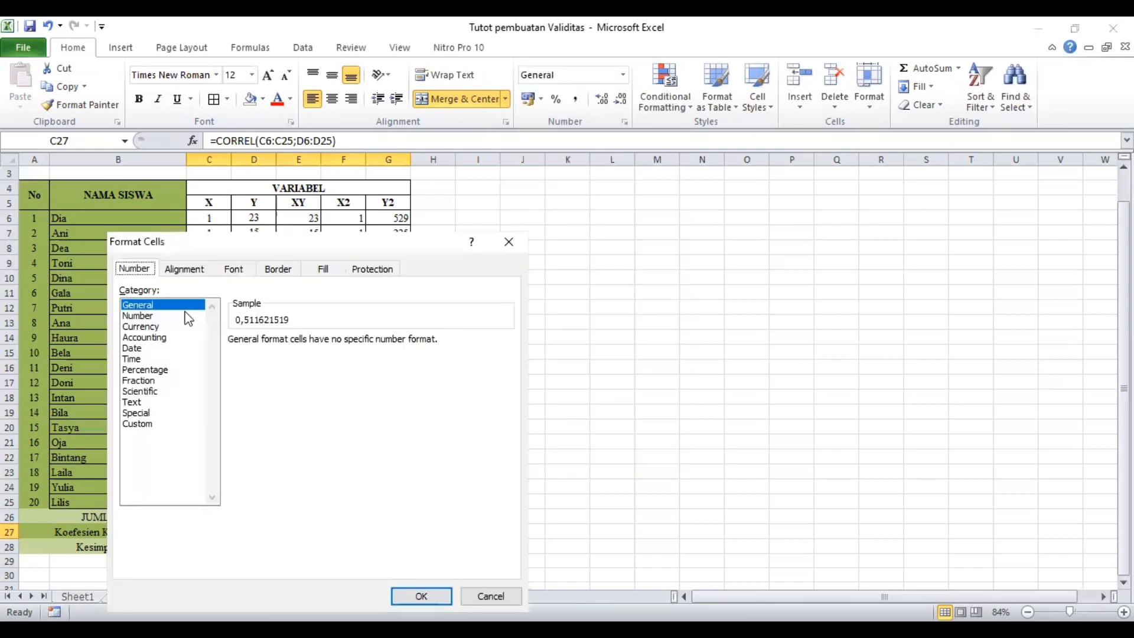
click(188, 316)
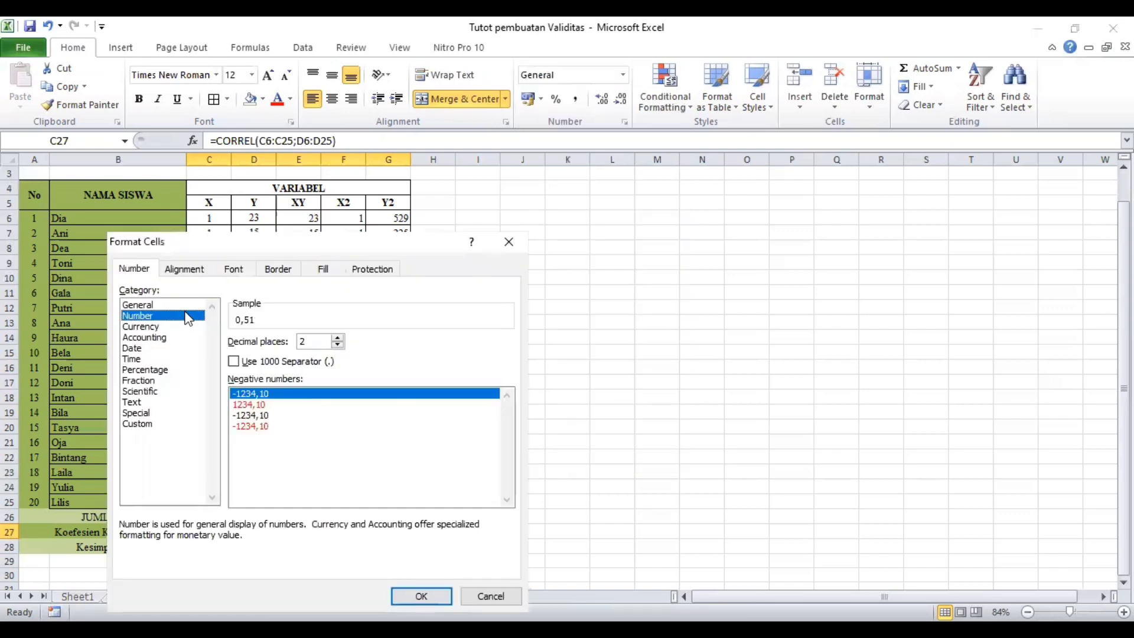
click(234, 362)
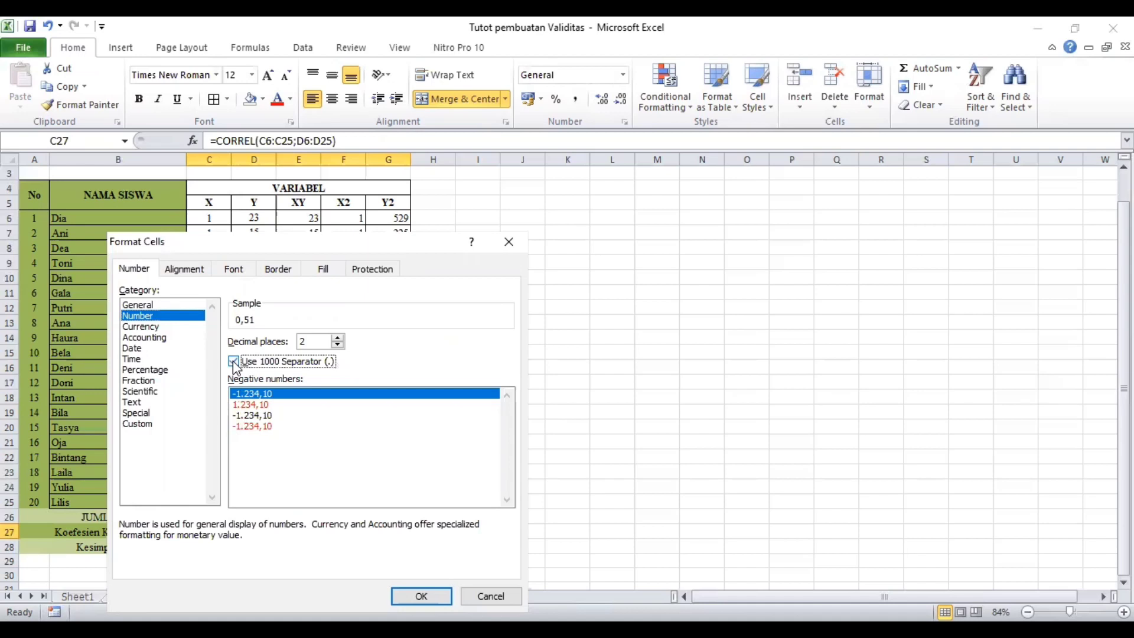
Step: Set the decimal places to 2 and apply the number format to the correlation coefficient cell
click(338, 337)
click(339, 338)
click(338, 337)
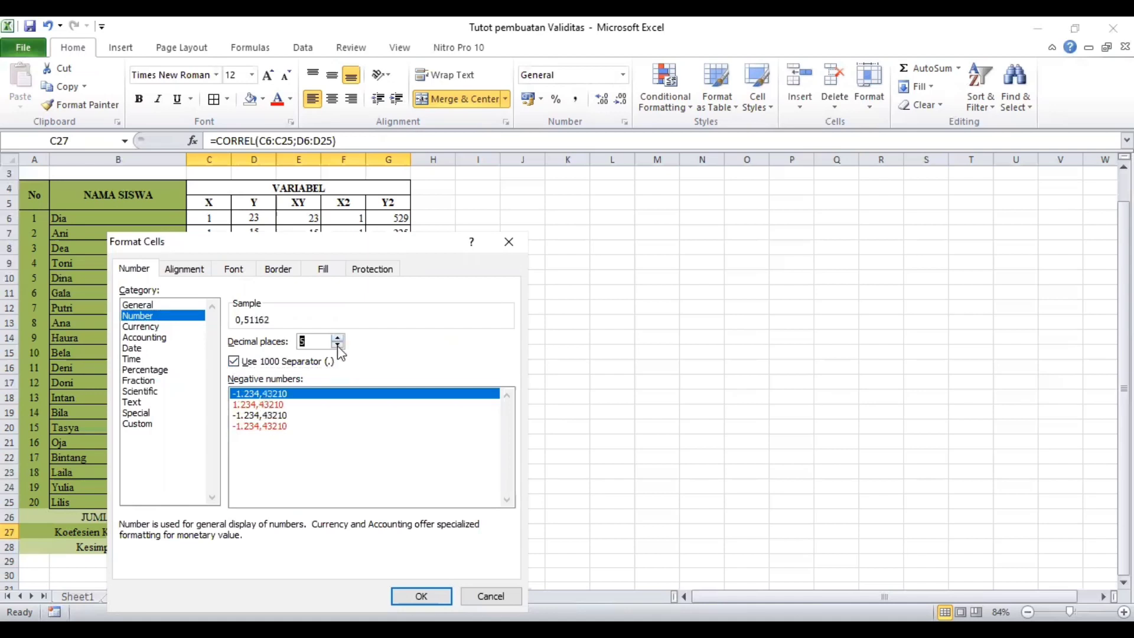
click(339, 346)
click(338, 345)
click(338, 346)
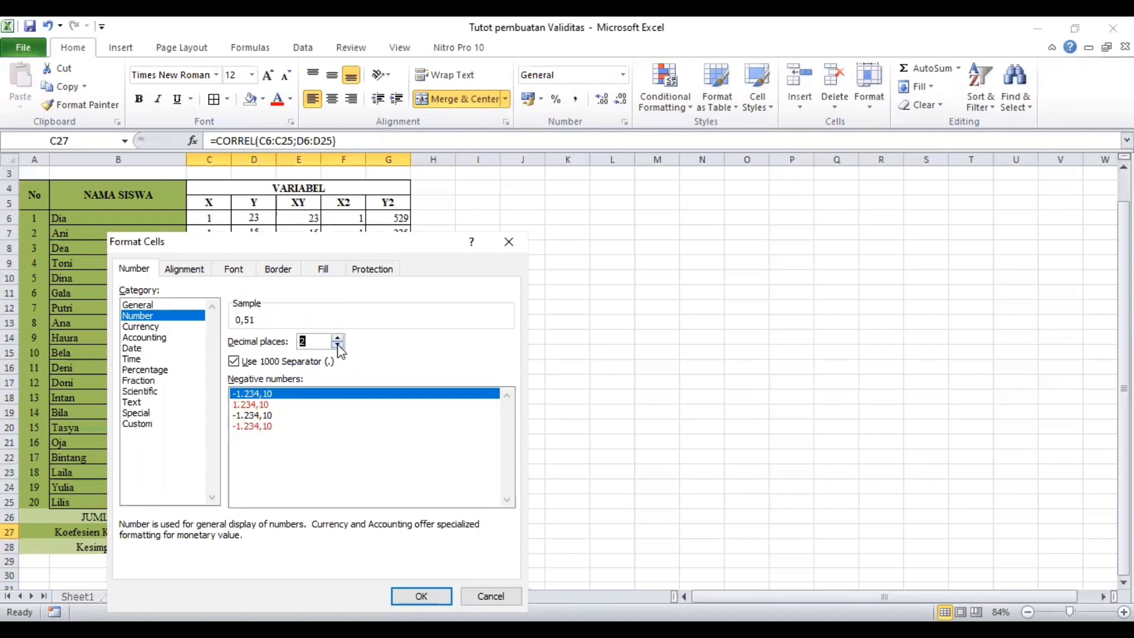
click(312, 343)
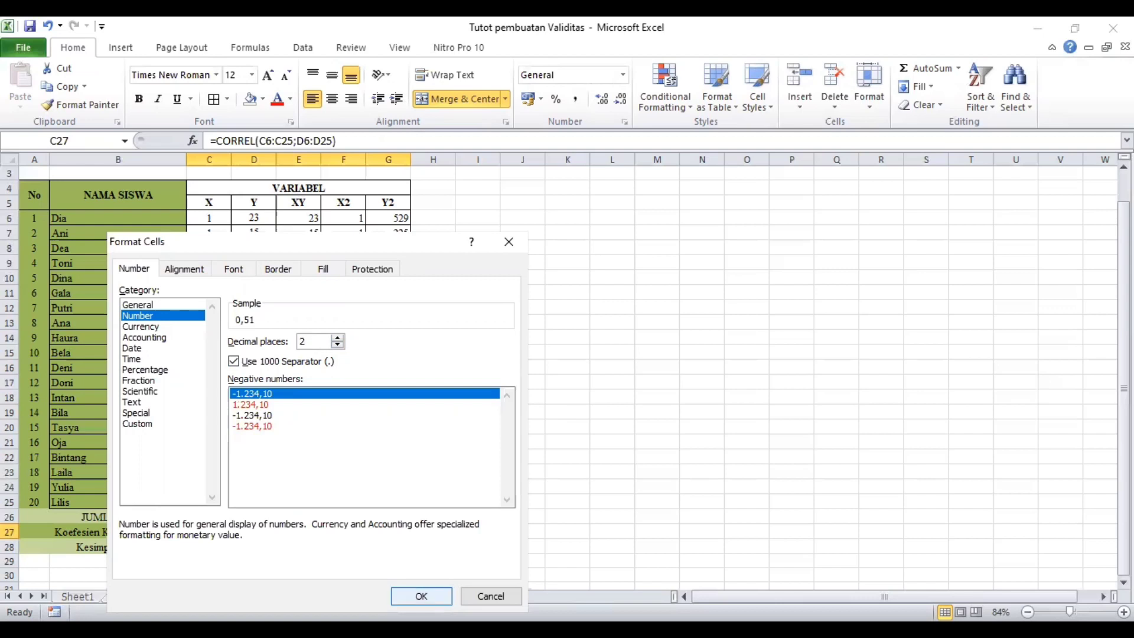
click(421, 597)
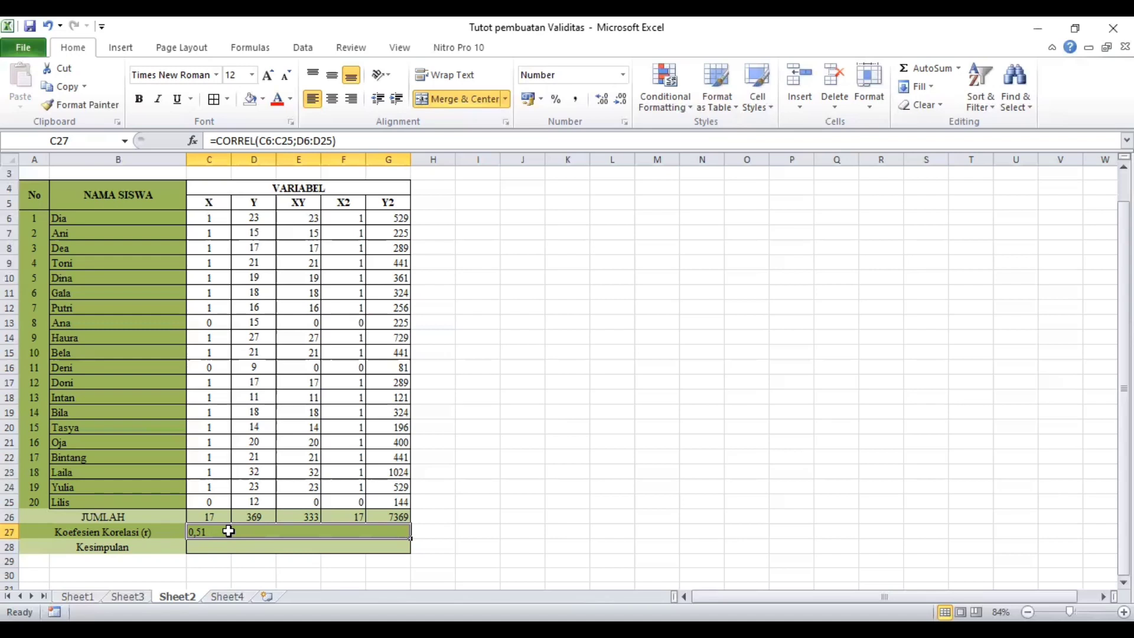
Step: Add a new worksheet and enter the title "Uji Validitas Nomor 3" in cell A2
click(442, 490)
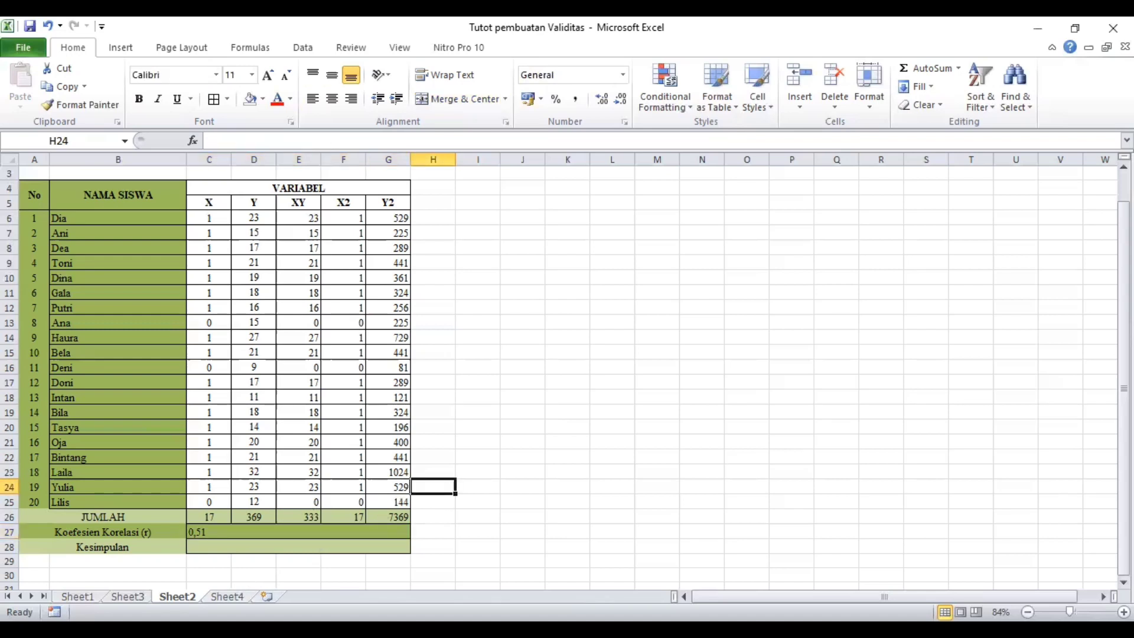
click(266, 597)
double_click(273, 596)
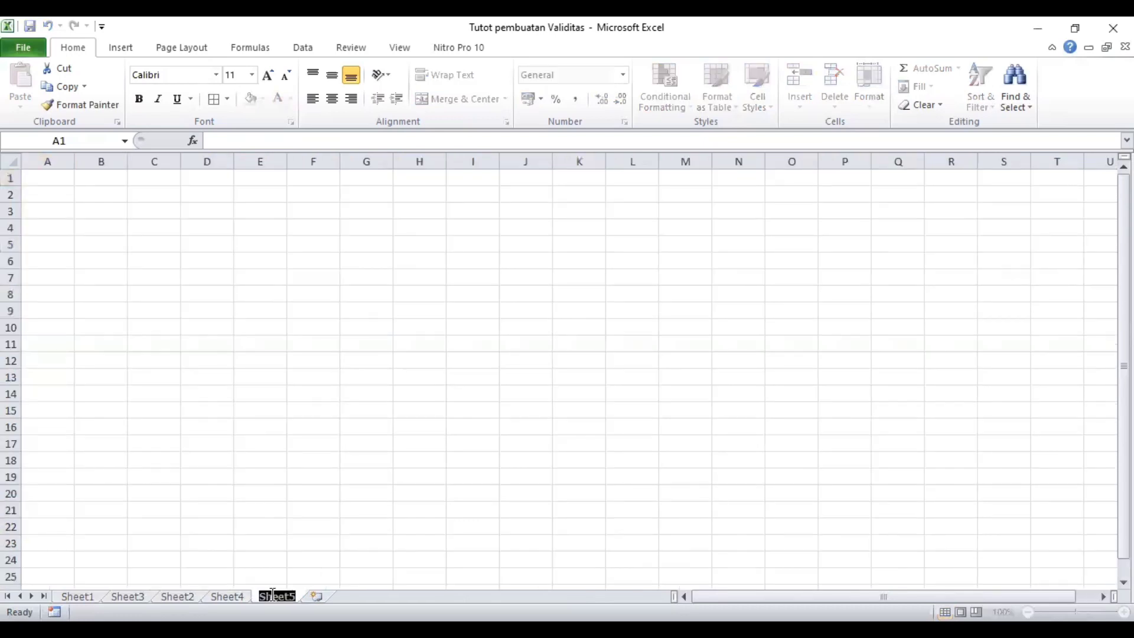
click(59, 194)
text(Uji)
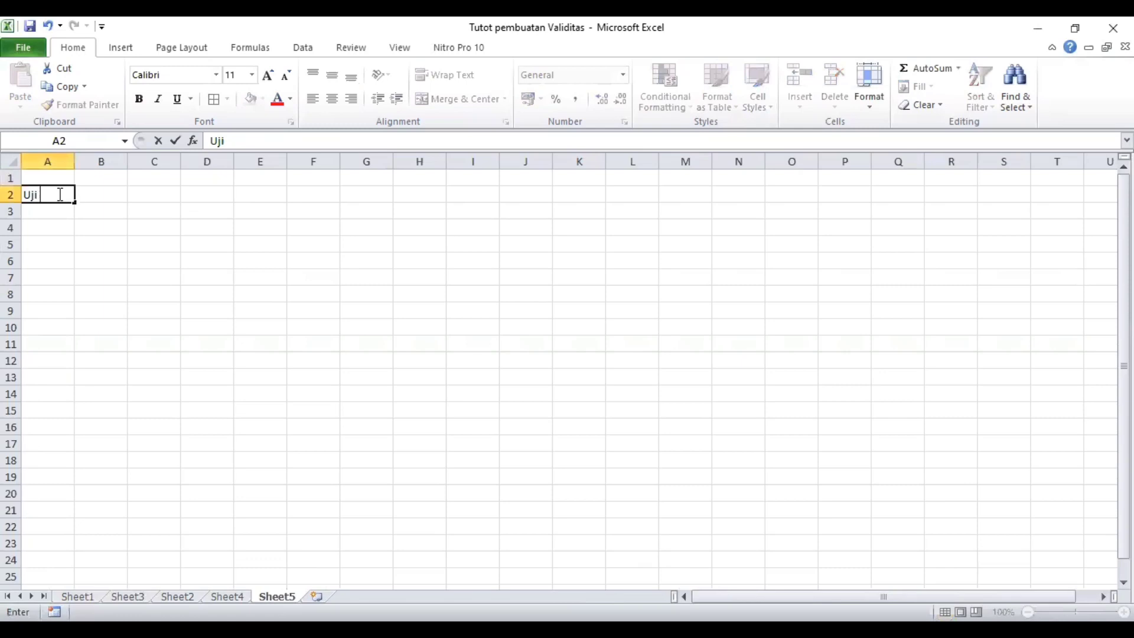
text( Validitas)
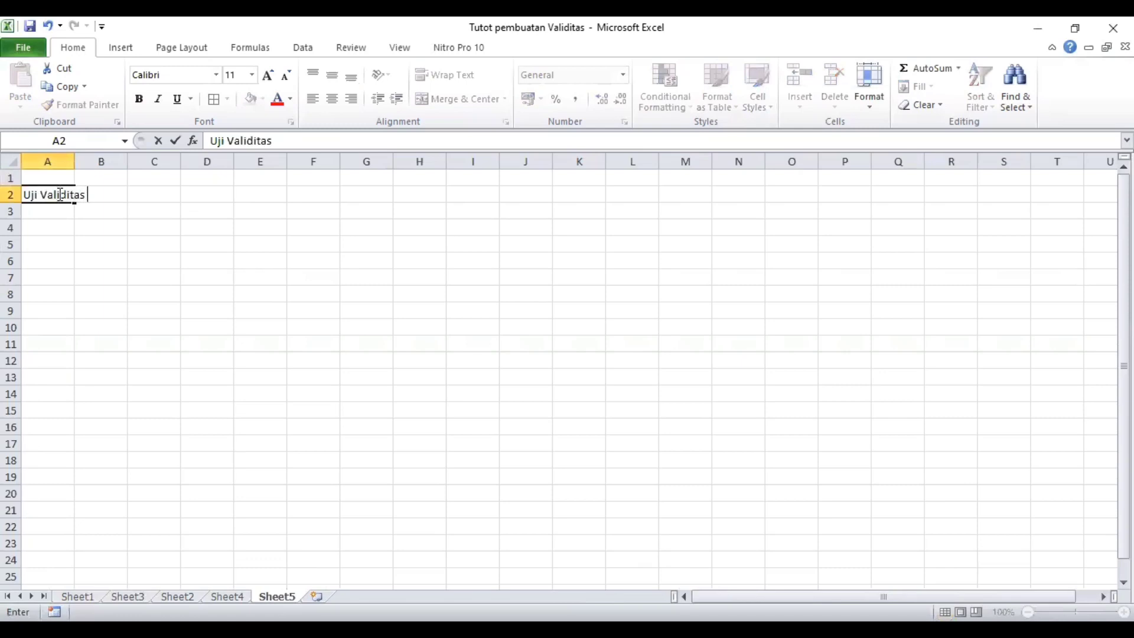
text( Nomor 3)
click(60, 228)
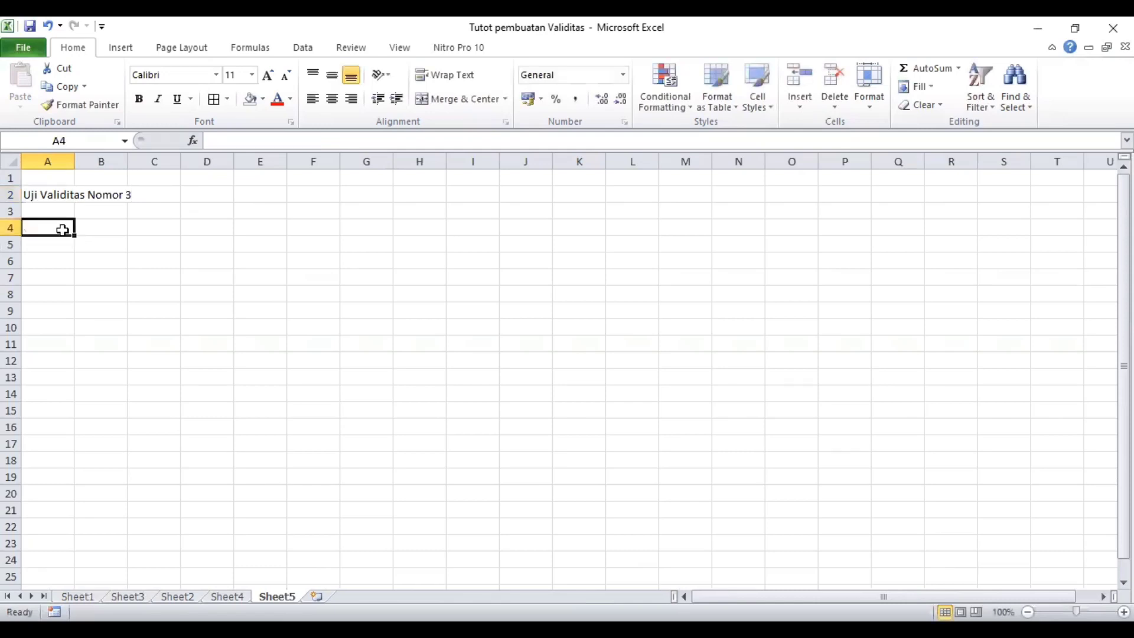
Step: Copy the whole validity table, A4:G28, from Sheet2 and paste it at cell A4 of Sheet5
click(177, 597)
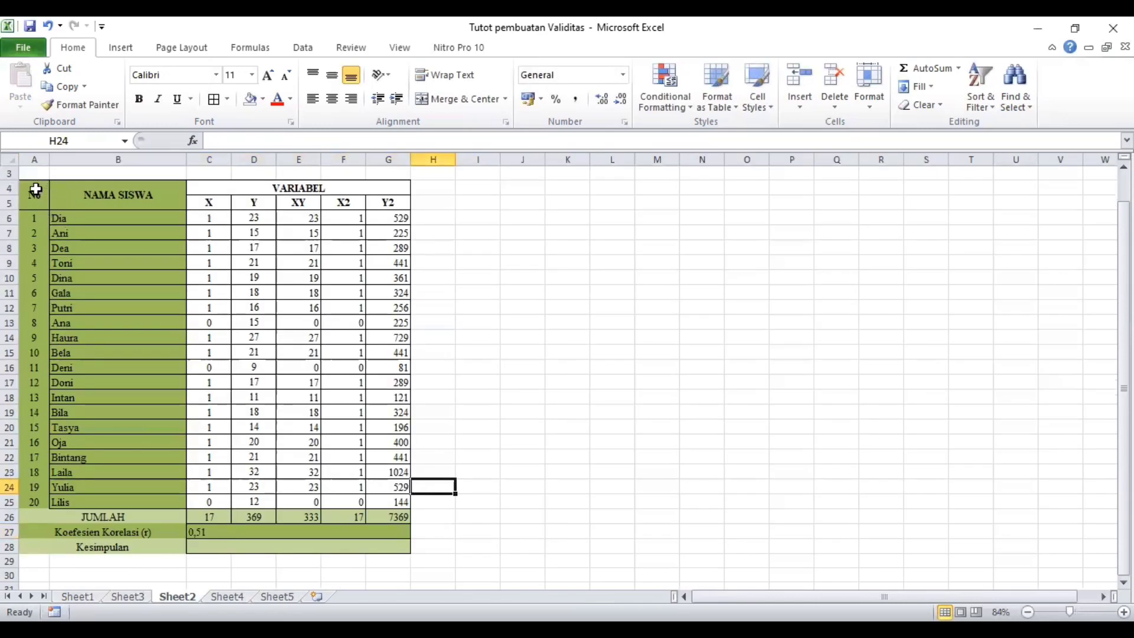
drag(34, 188, 329, 540)
key(ctrl+c)
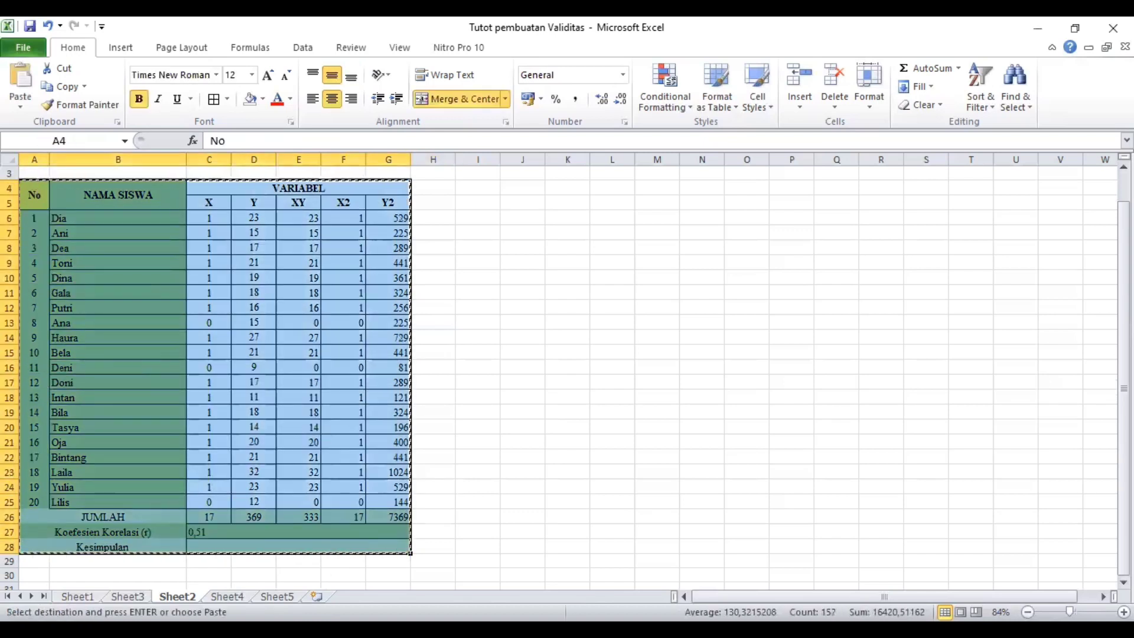
click(277, 597)
key(ctrl+v)
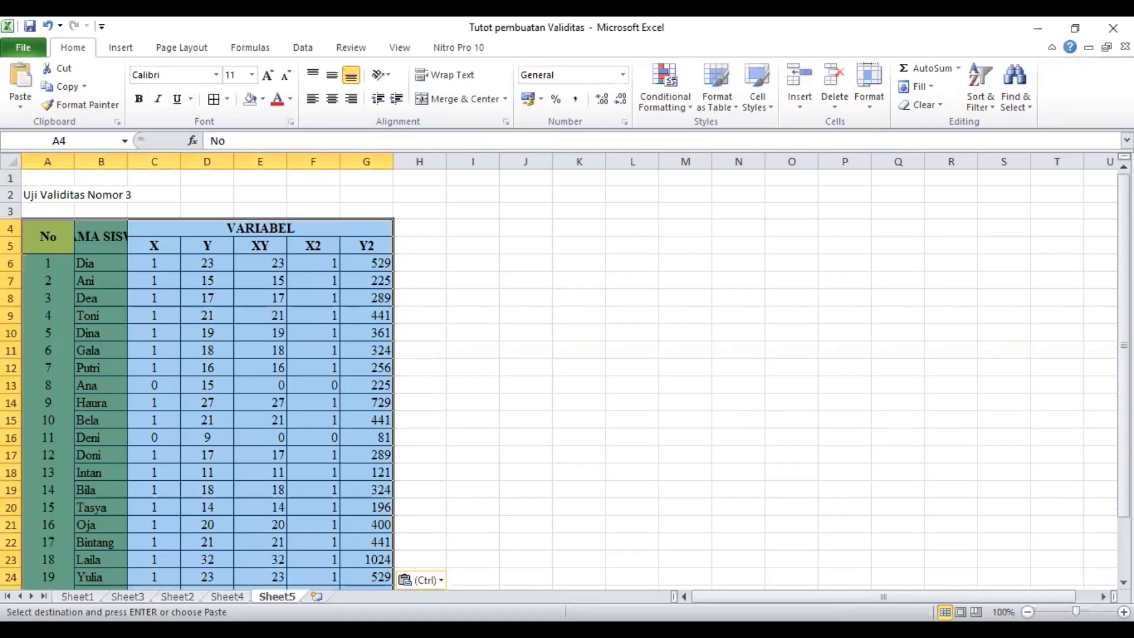
click(231, 281)
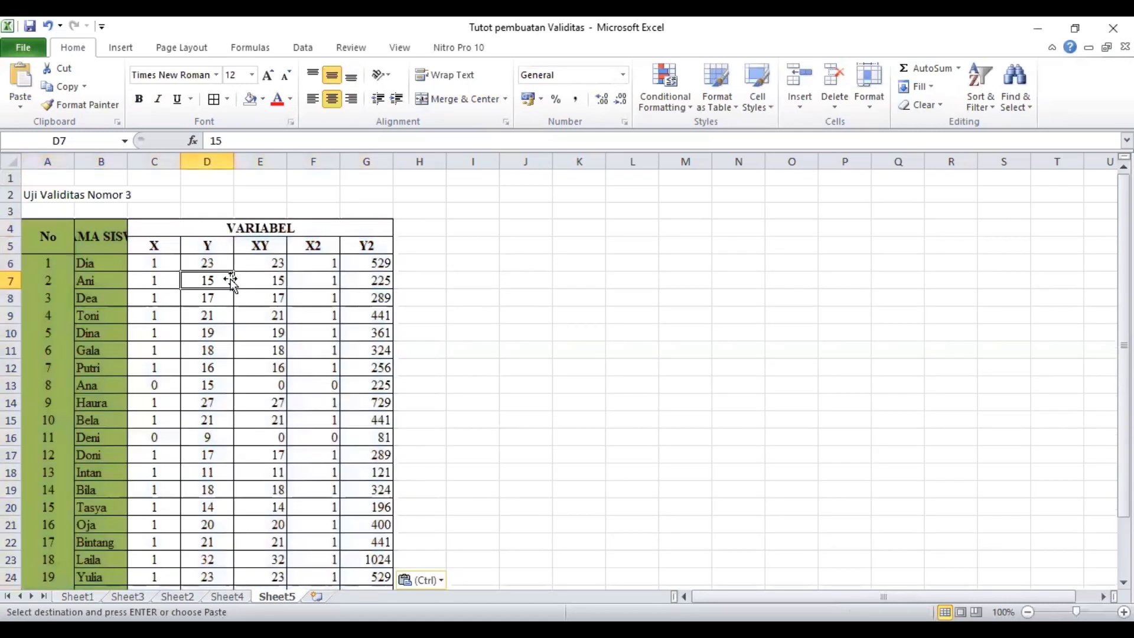
Step: Replace the X scores in C6:C25 of Sheet5 with the question 3 scores copied from E6:E25 of Sheet1
click(157, 264)
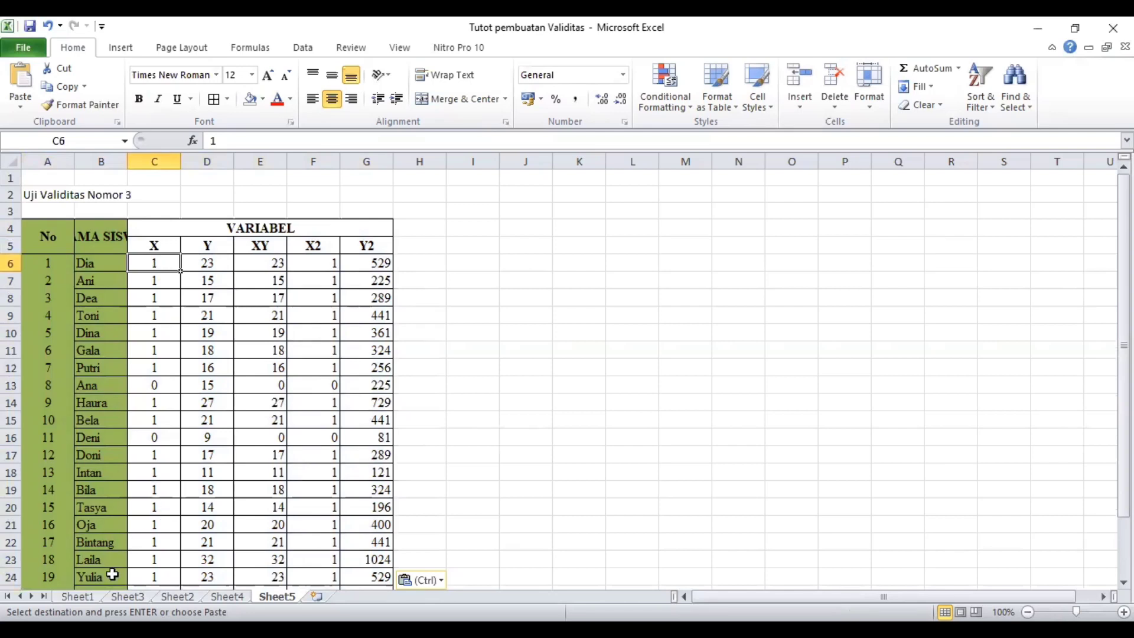
click(77, 597)
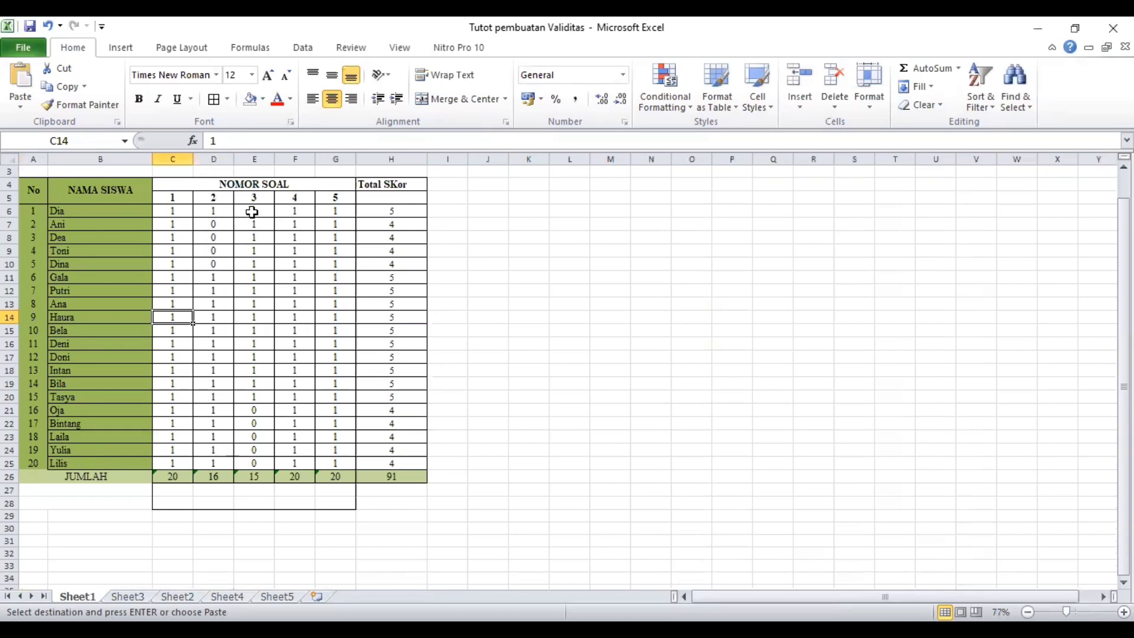
drag(253, 212, 259, 473)
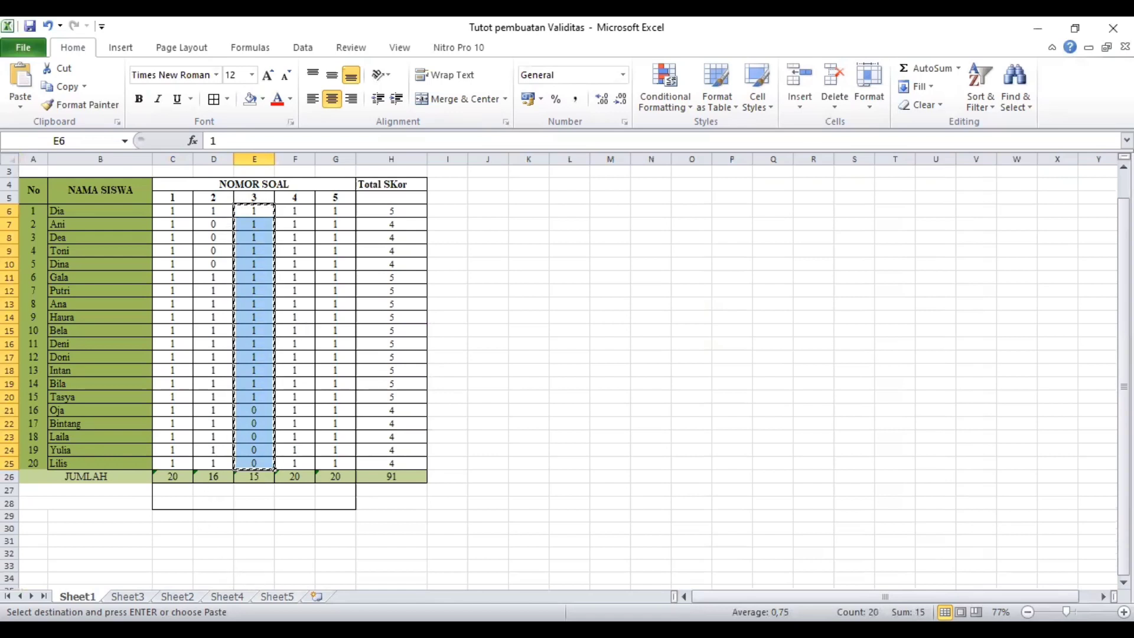
click(277, 597)
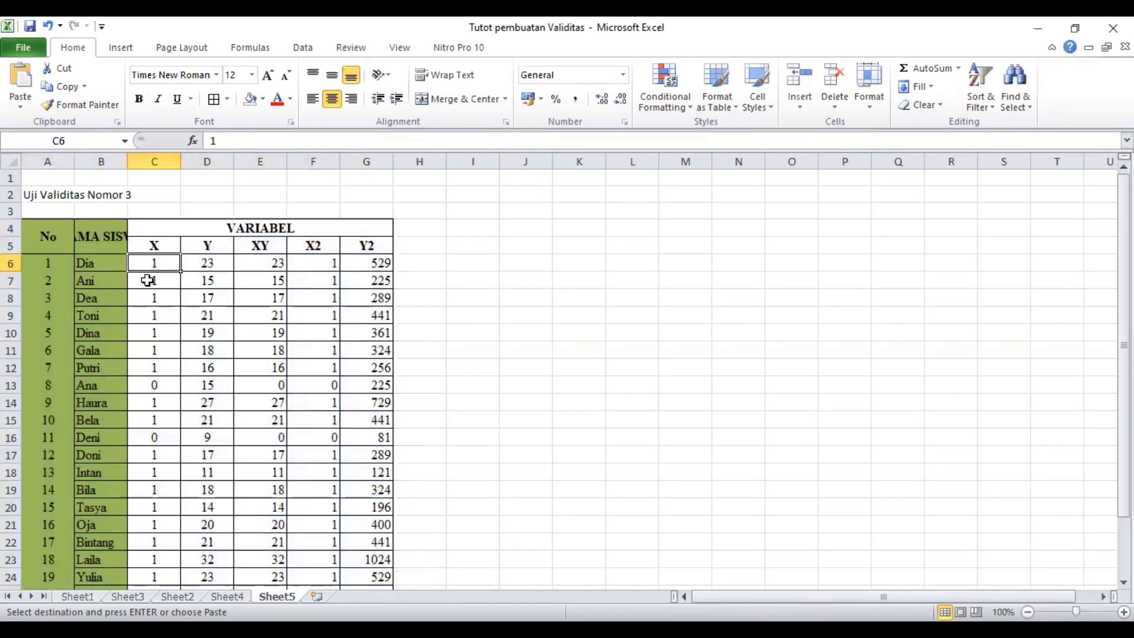
drag(147, 281, 155, 547)
key(ctrl+v)
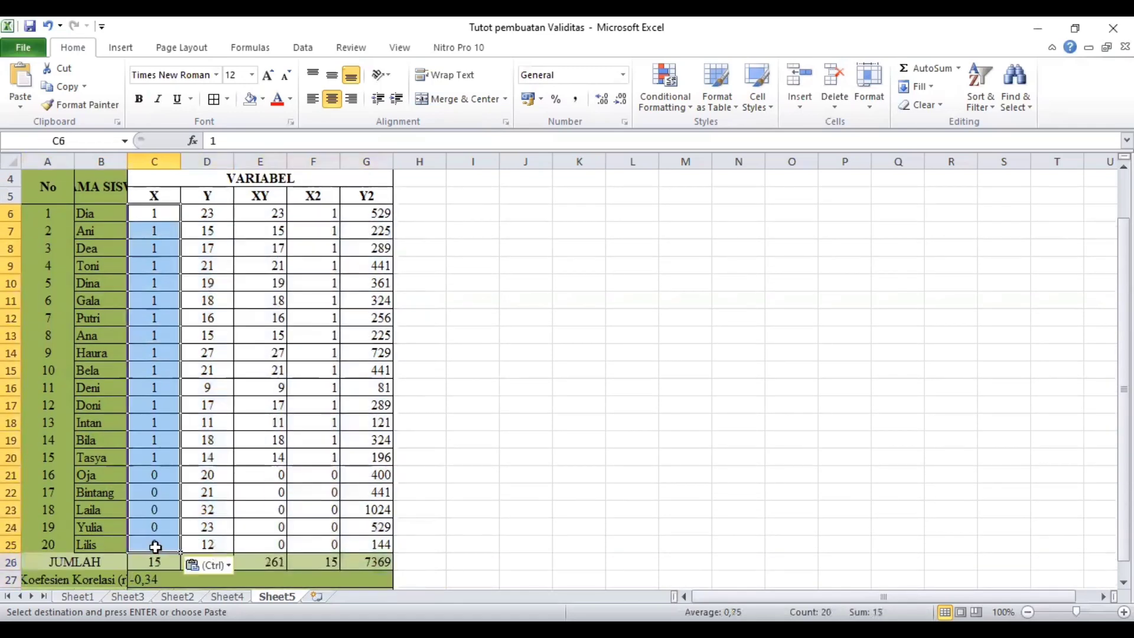
Step: Check the X total and the first Y score on Sheet5, and compare them with the score table on Sheet1
click(157, 566)
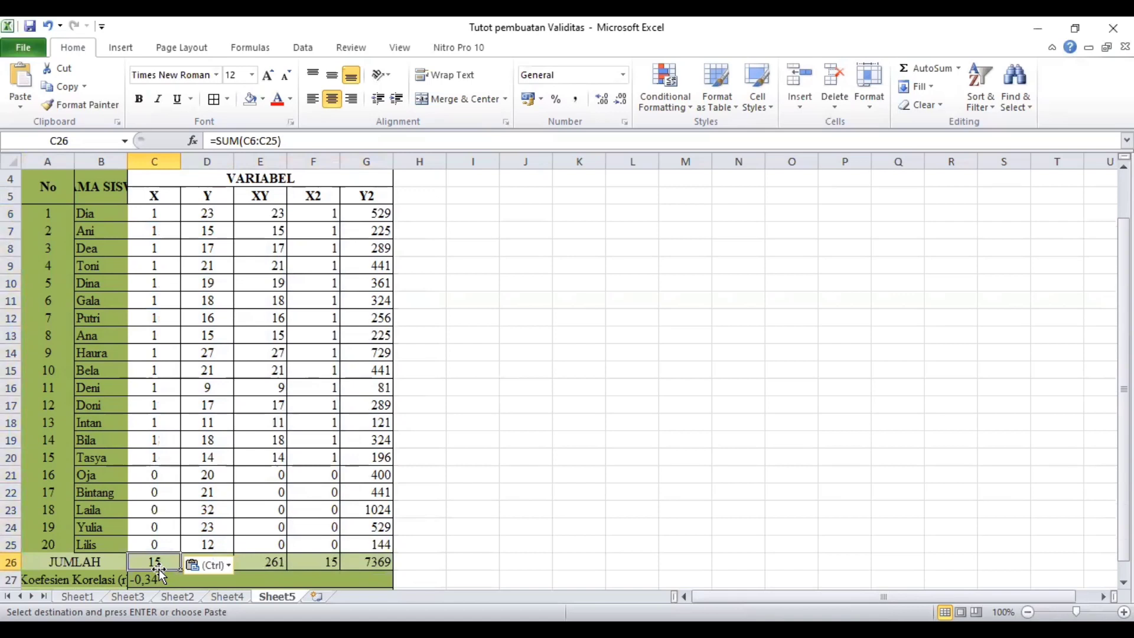
click(209, 216)
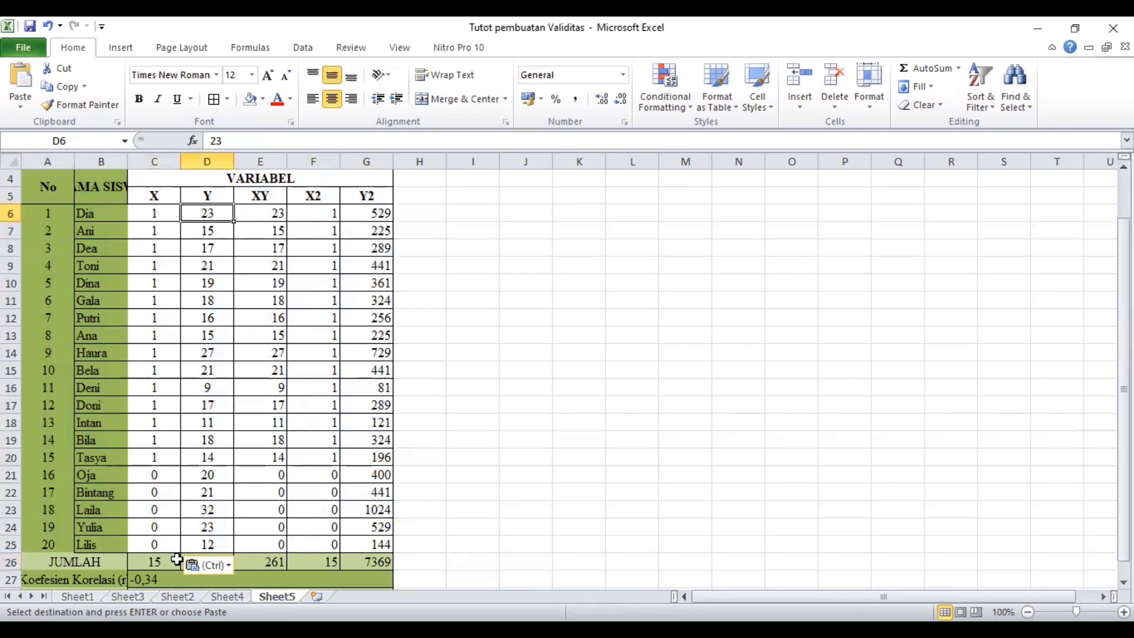
key(ctrl+Page_Up)
key(ctrl+Page_Up)
key(ctrl+Page_Up)
key(ctrl+Page_Up)
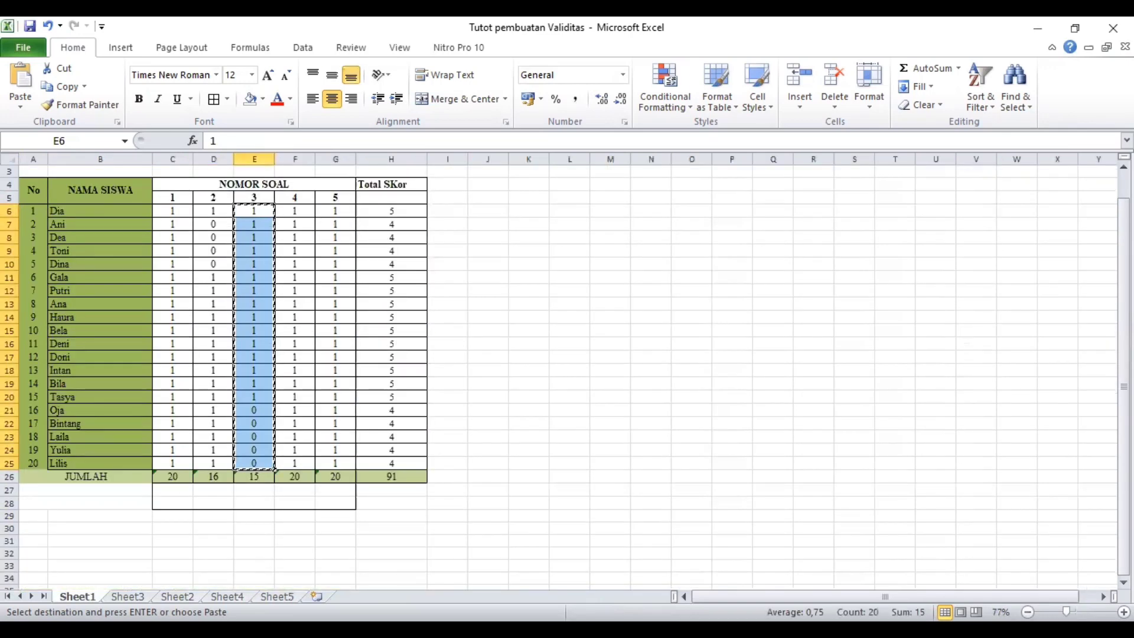
key(ctrl+Page_Down)
key(ctrl+Page_Down)
key(ctrl+Page_Down)
key(ctrl+Page_Down)
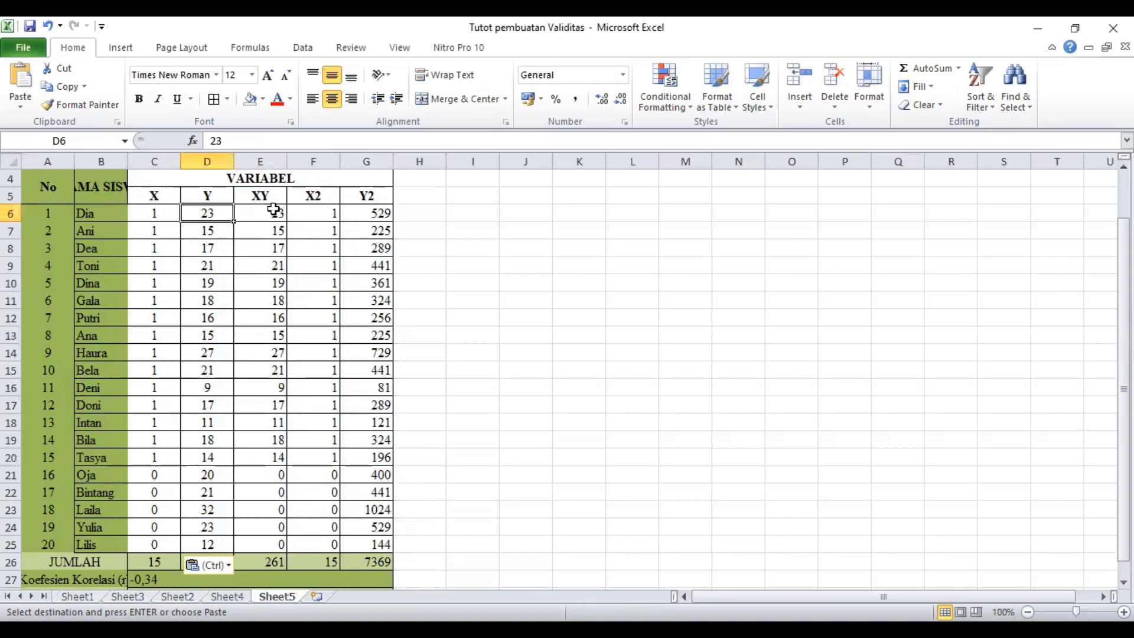
Step: Inspect the formulas in the first XY rows and the first Y2 row of the Sheet5 table
click(274, 210)
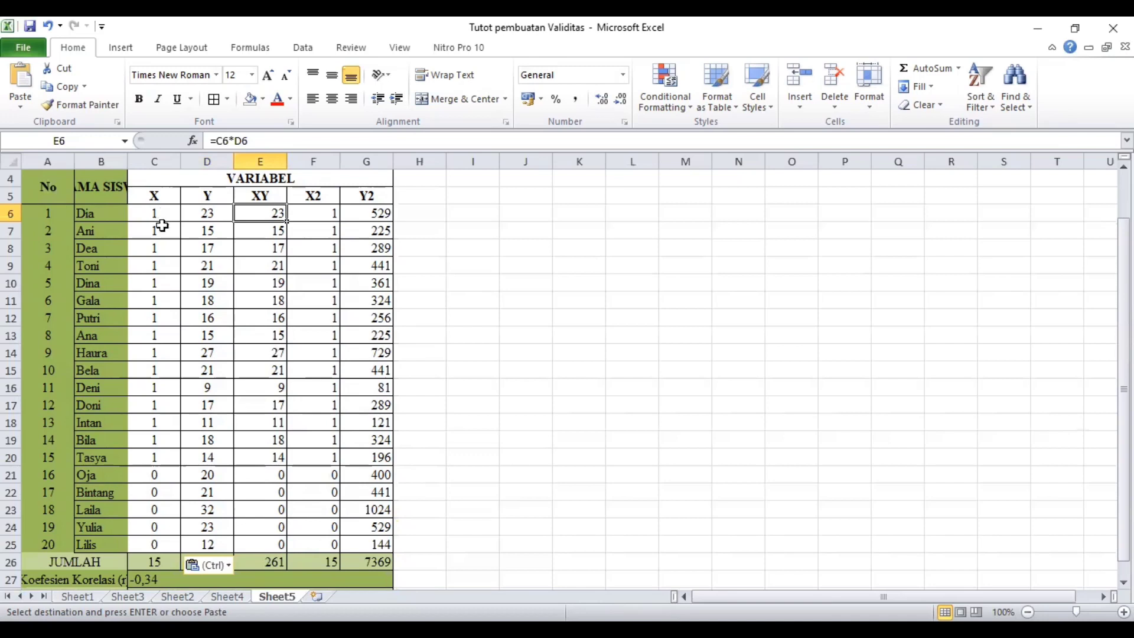
click(270, 234)
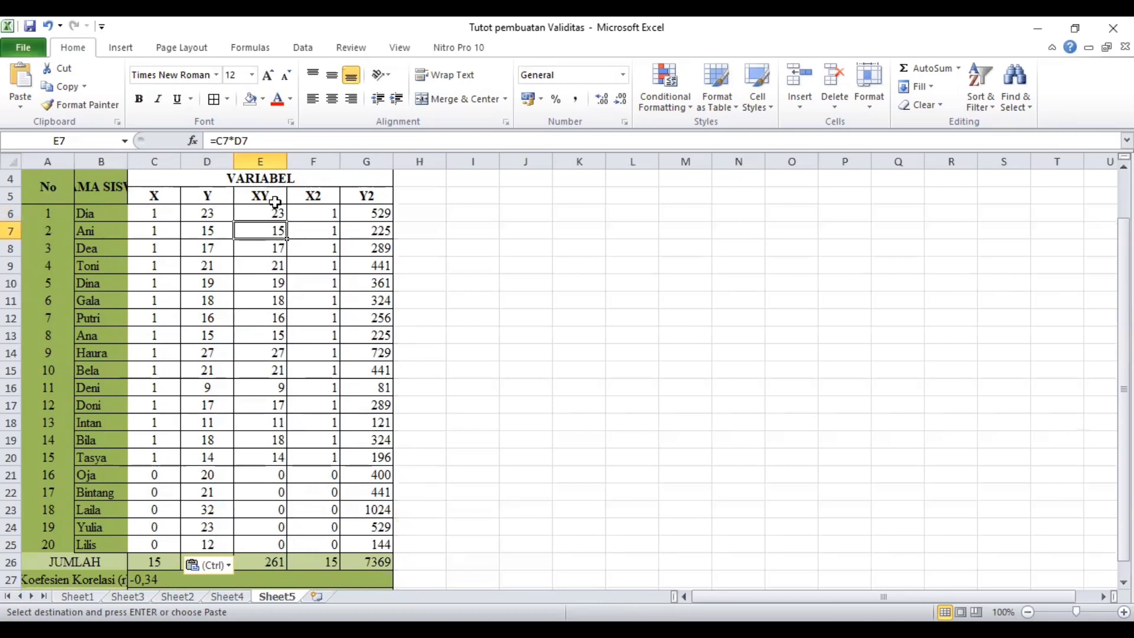
click(328, 198)
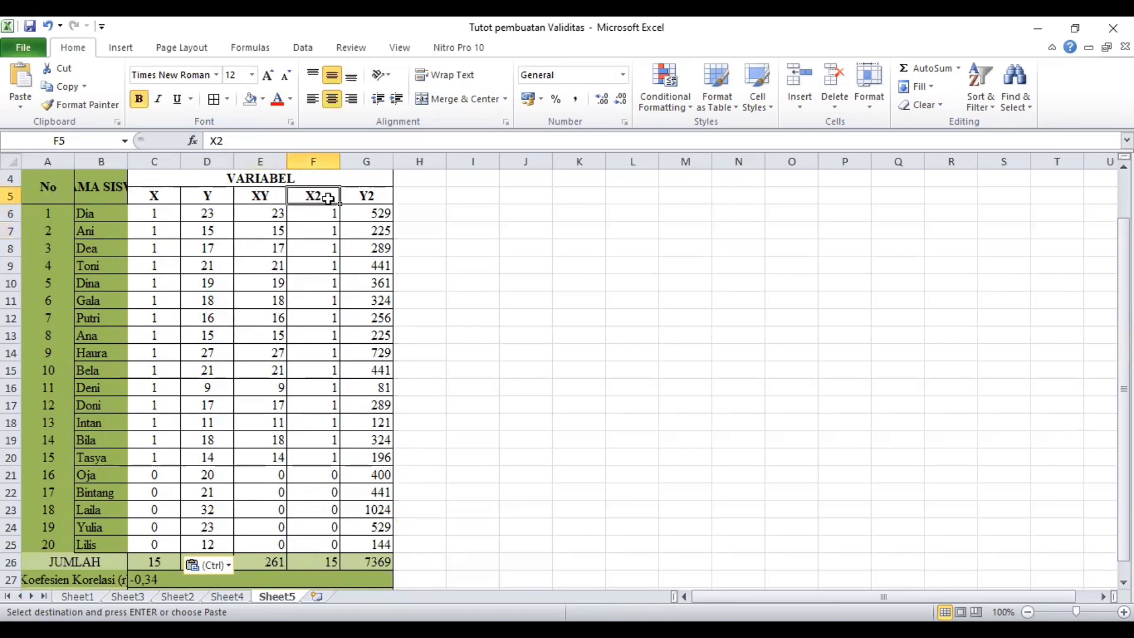
click(374, 210)
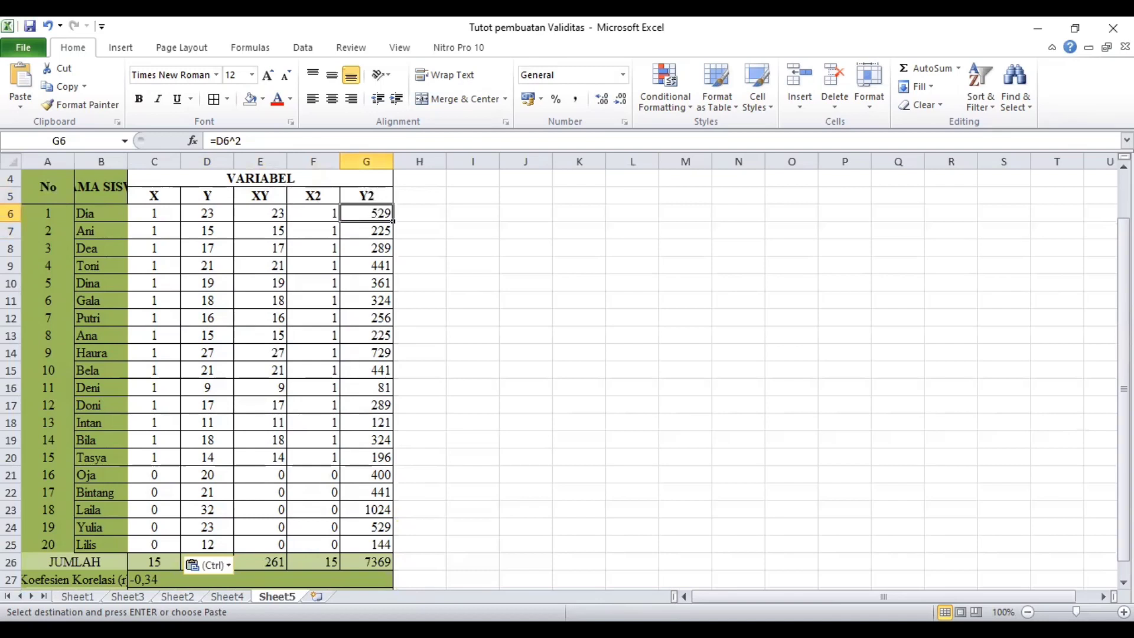
Step: Compare the correlation coefficient in cell C27 of Sheet2 with the one in C27 of Sheet5
click(178, 597)
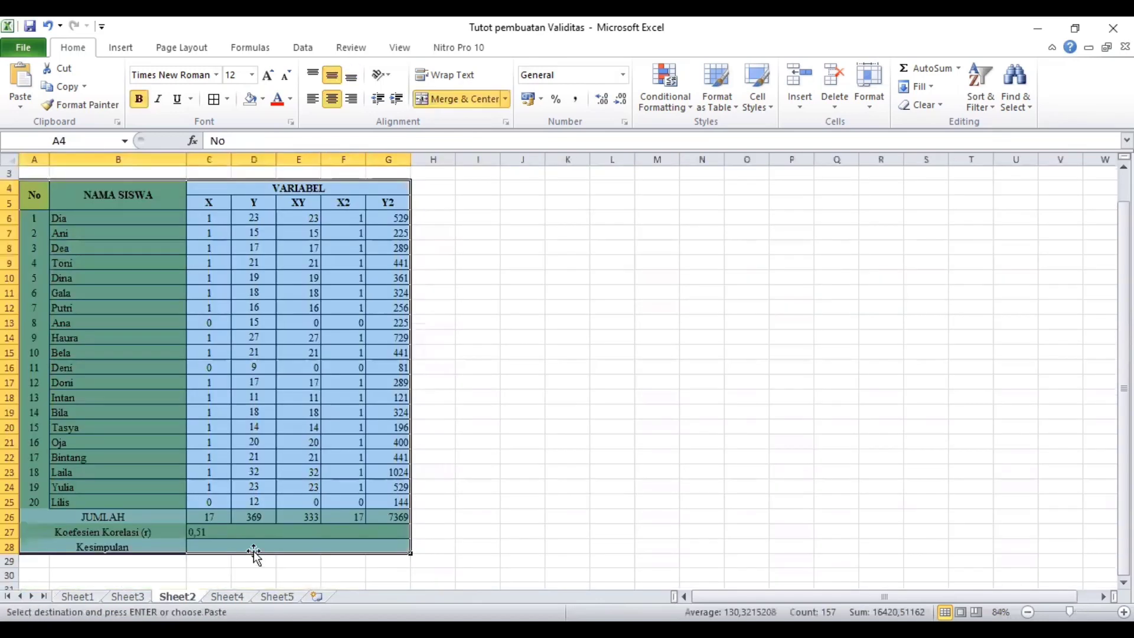
click(498, 506)
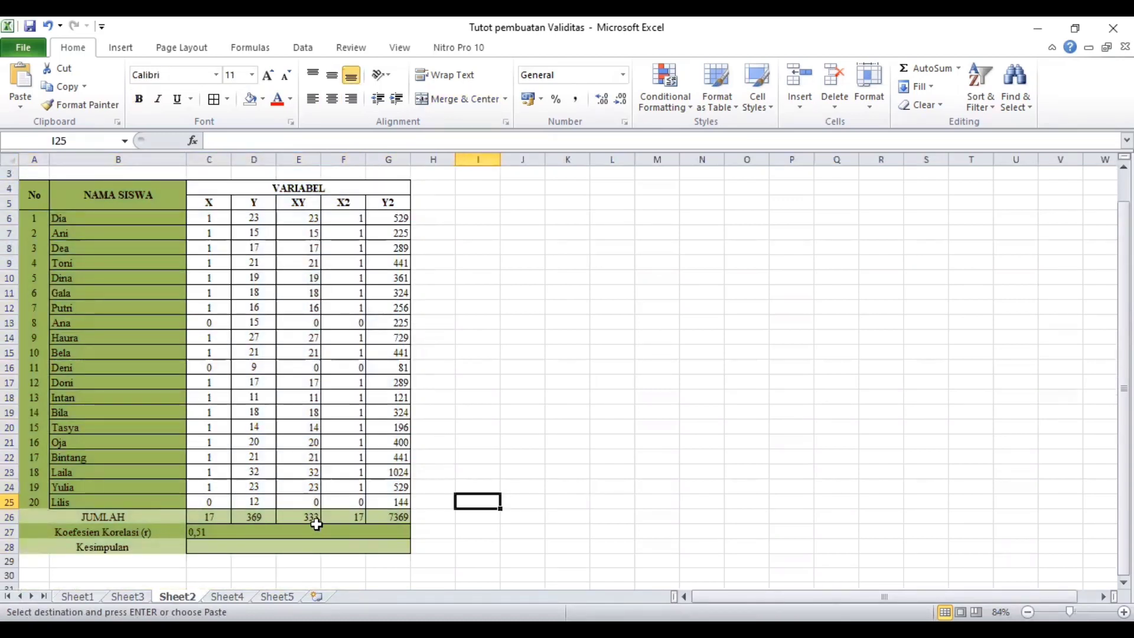
click(277, 596)
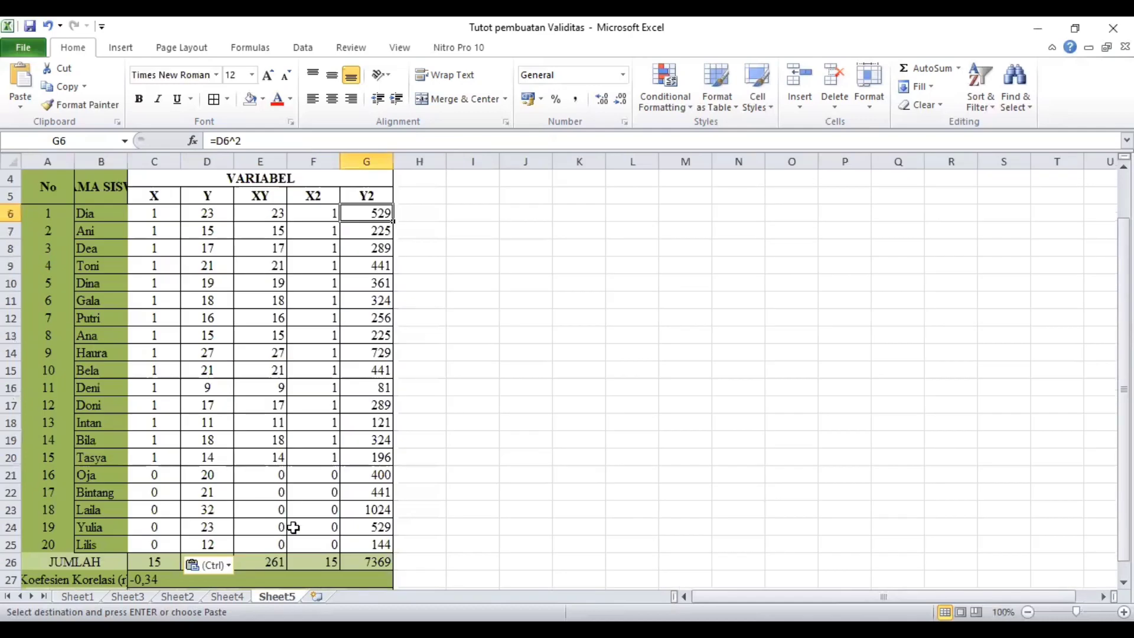
click(282, 576)
scroll(282, 576, down, 1)
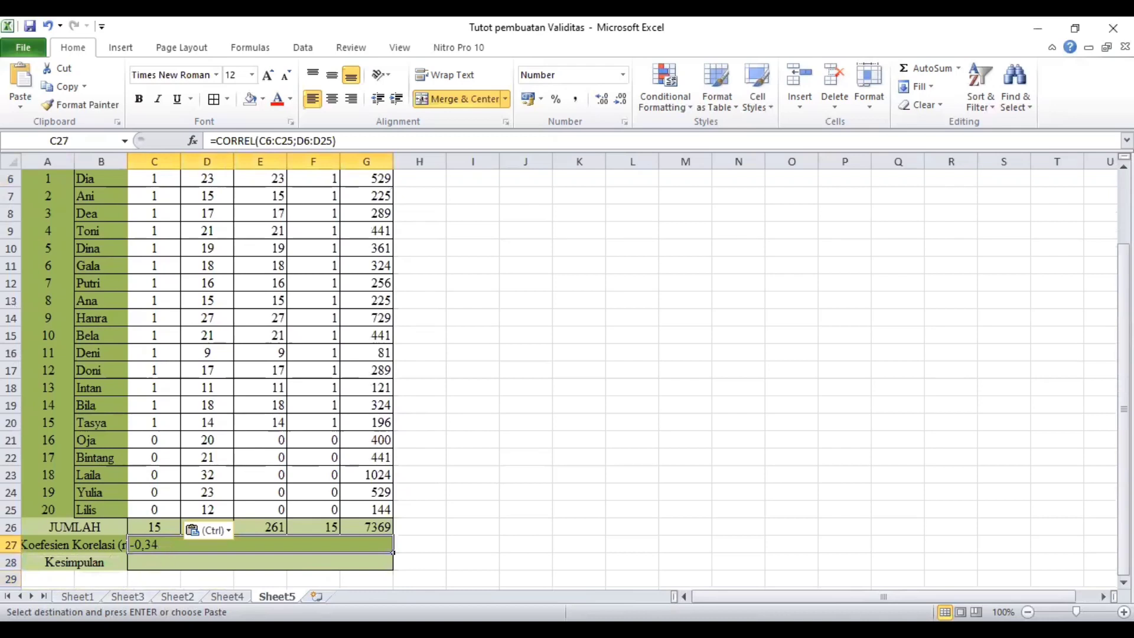
click(177, 597)
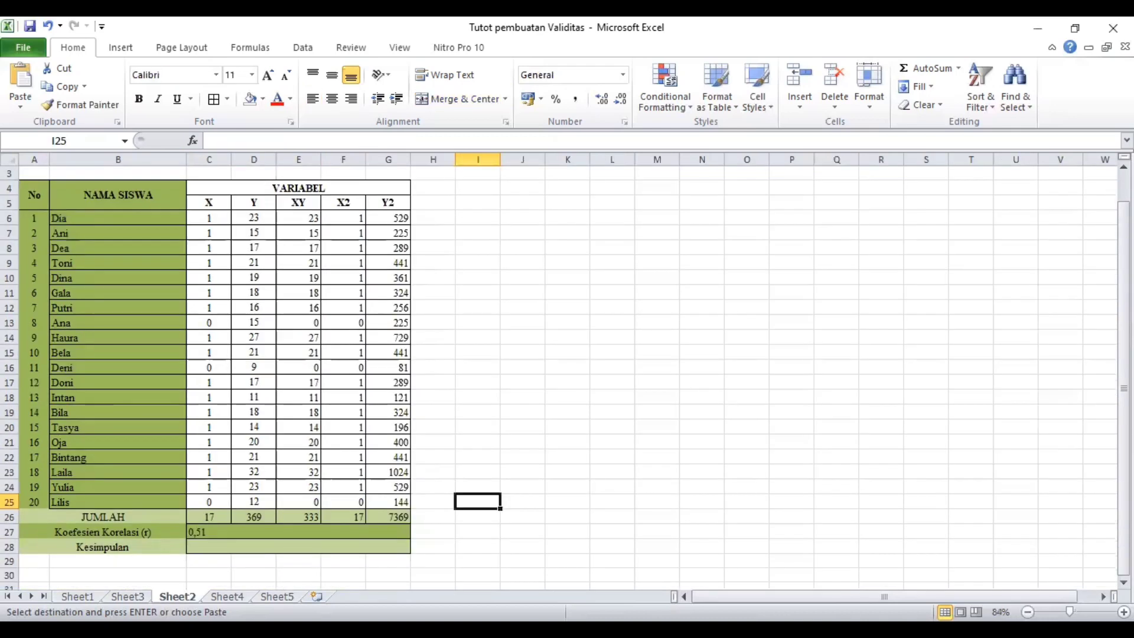
click(212, 537)
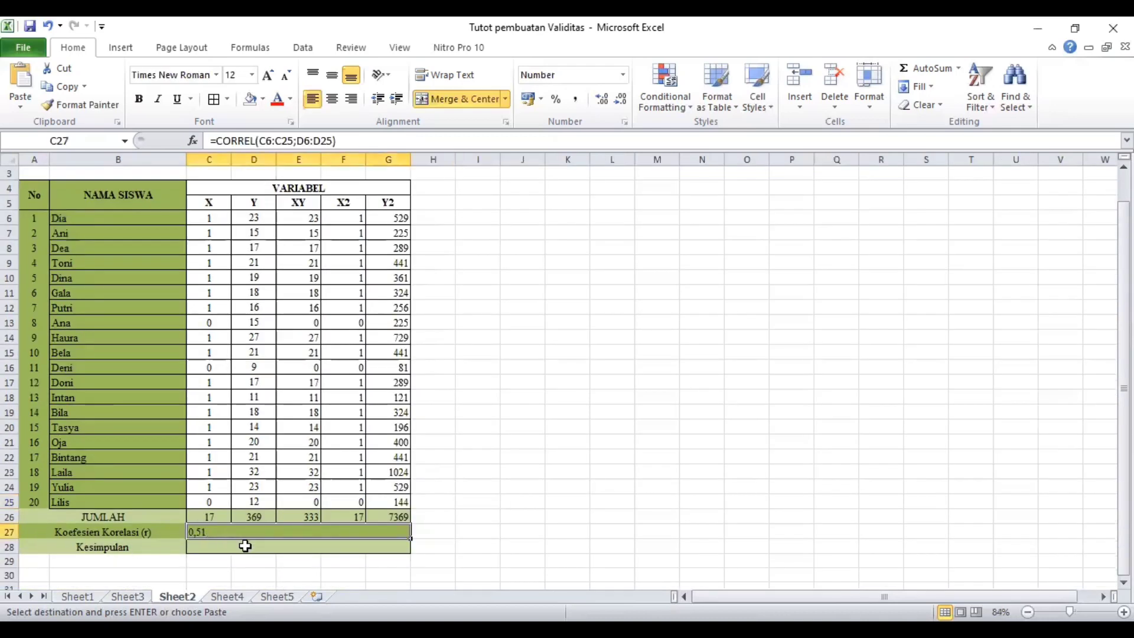
click(278, 596)
text(-0,34)
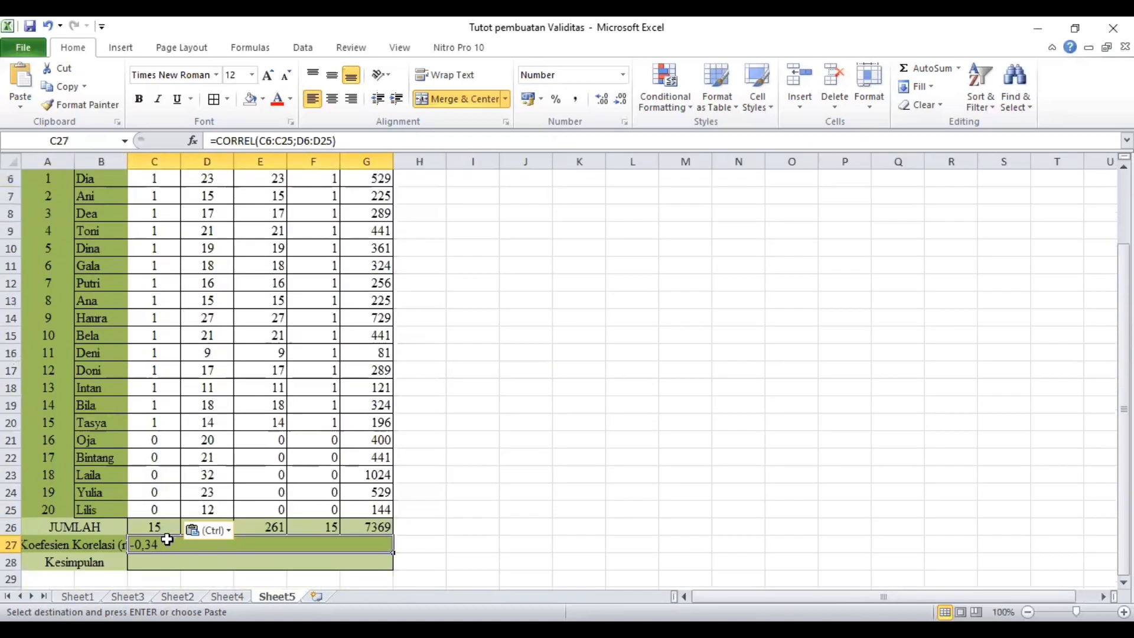
click(421, 538)
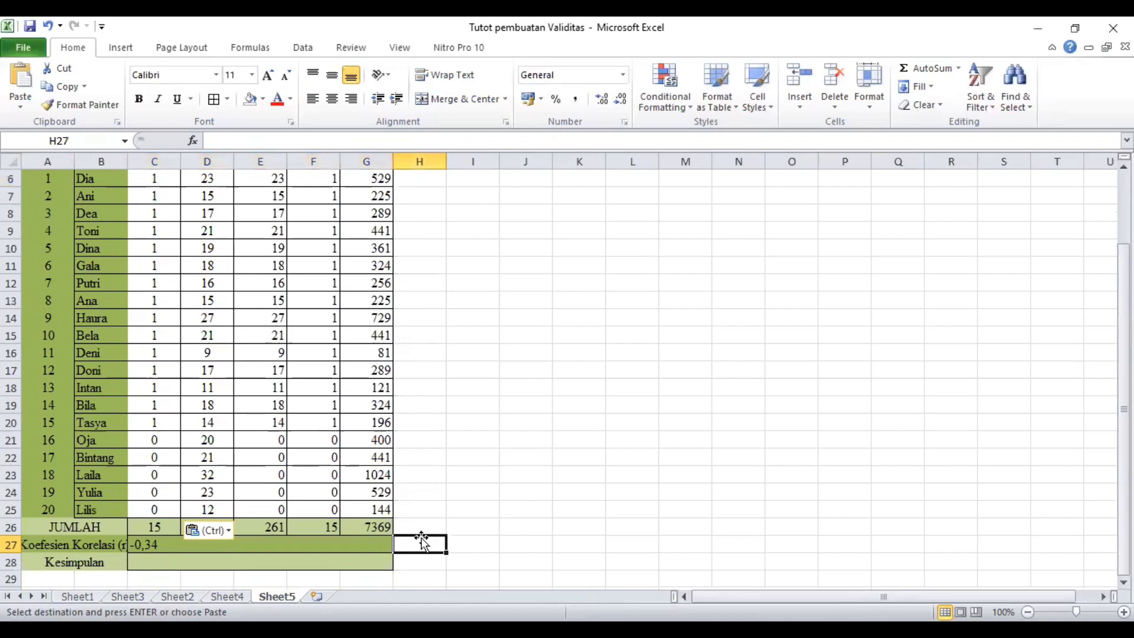